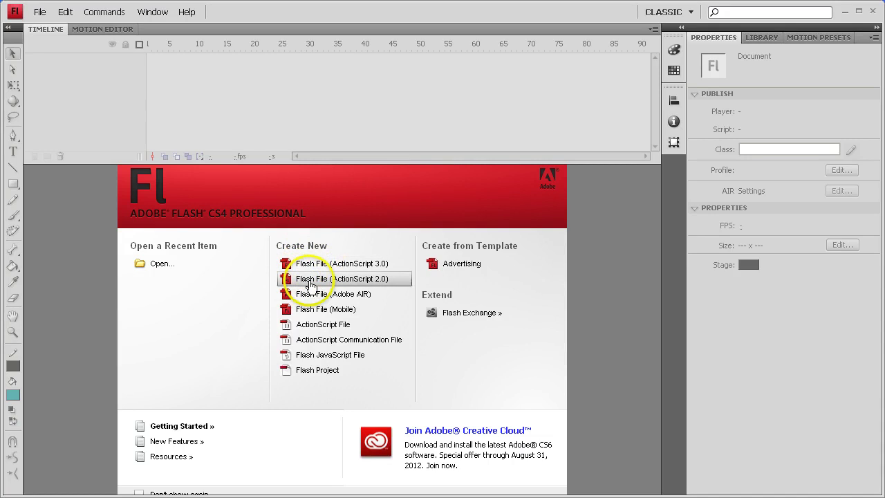
Step: Create a new ActionScript 2.0 Flash file and add the static text "Welcome to my" on the stage
{"action": "left_click", "coordinate": [366, 282]}
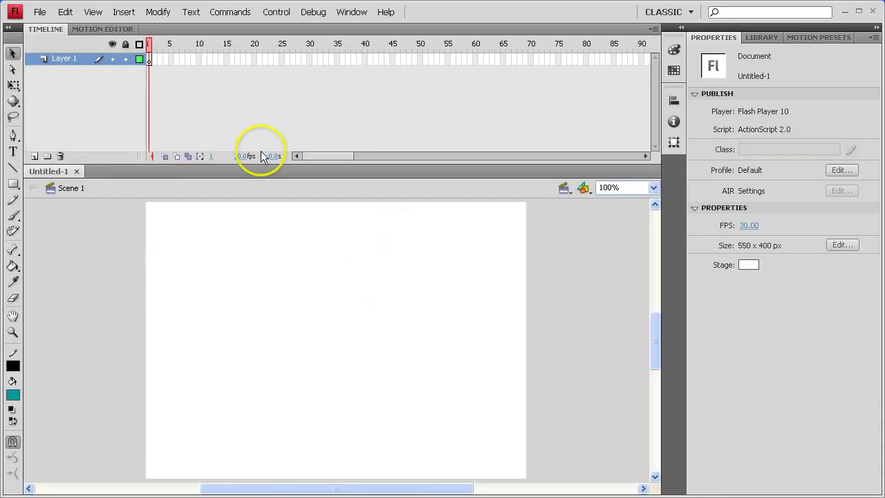
{"action": "left_click", "coordinate": [14, 152]}
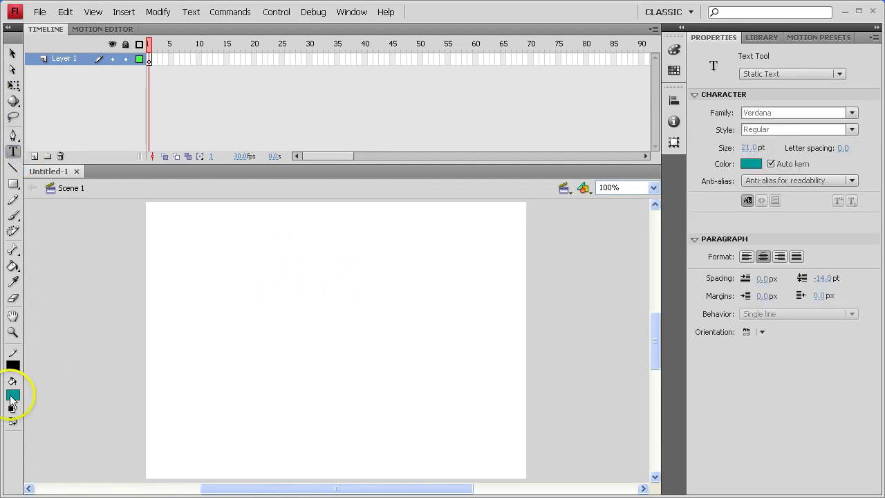
{"action": "left_click", "coordinate": [274, 254]}
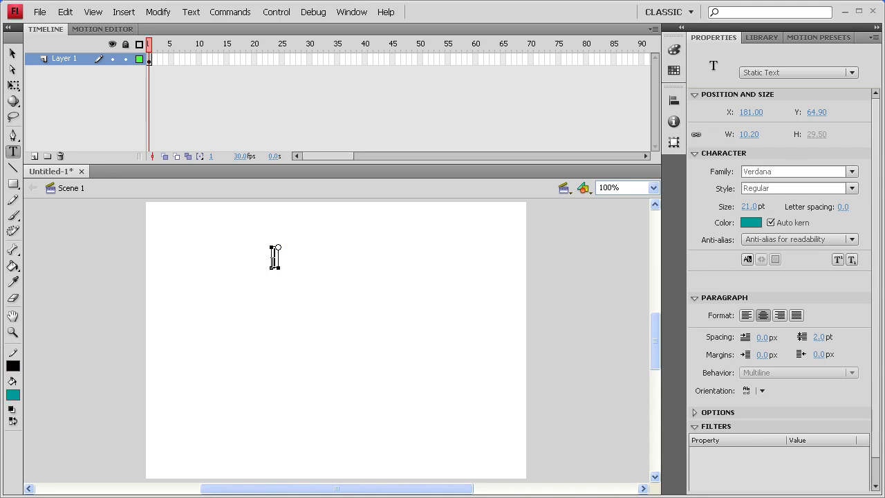
{"action": "type", "text": "Welcome to my"}
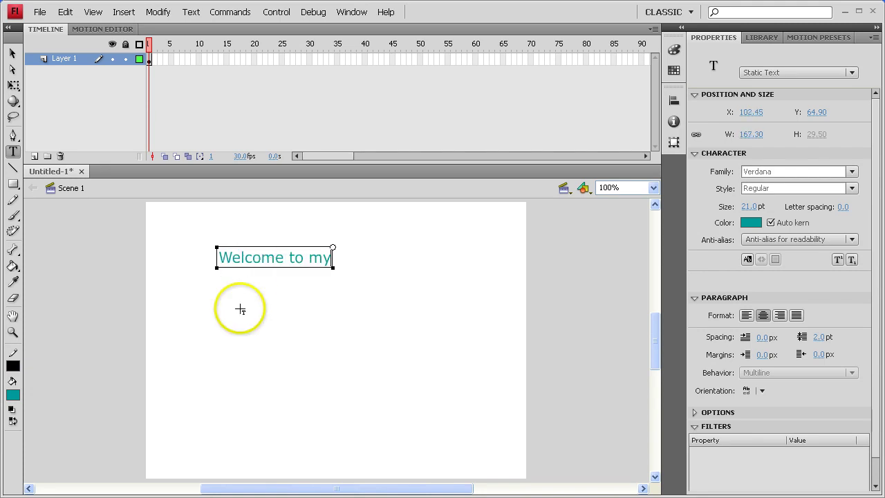
Step: Add two separate text blocks, "TIJ1O" and "PORTFOLIO", stacked below the "Welcome to my" text
{"action": "left_click", "coordinate": [243, 309]}
{"action": "left_click", "coordinate": [245, 309]}
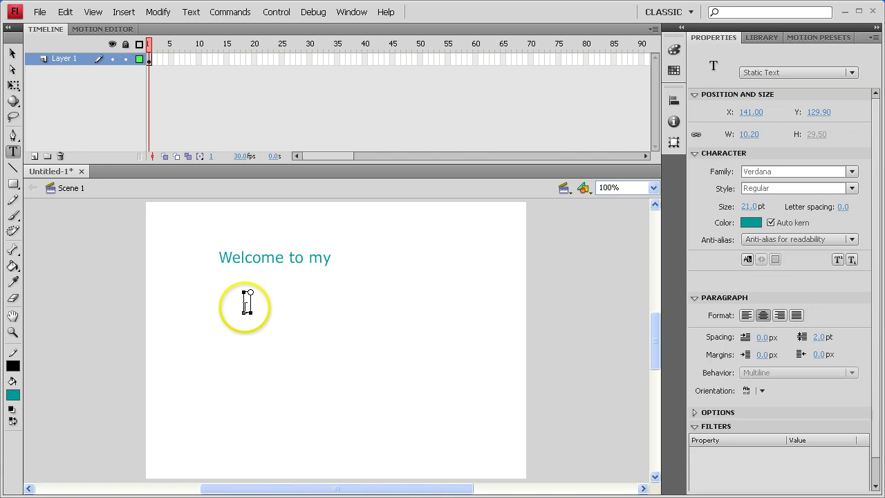
{"action": "type", "text": "TIJ1O"}
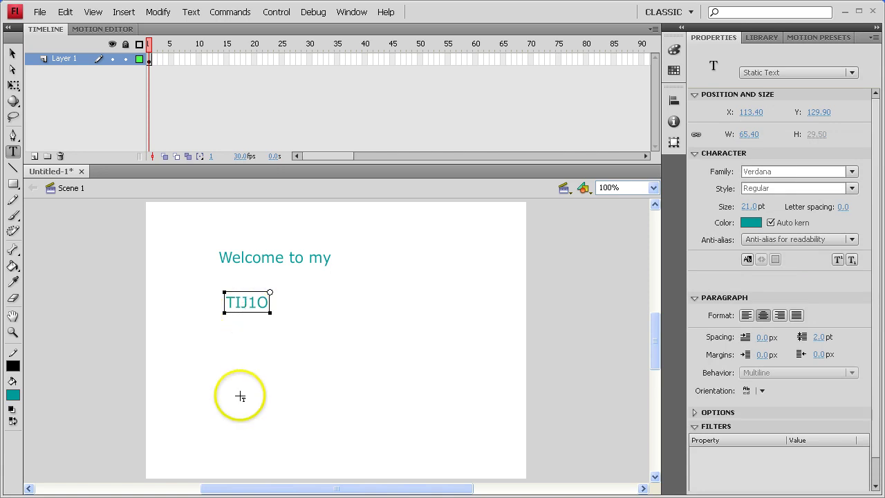
{"action": "left_click", "coordinate": [231, 348]}
{"action": "left_click", "coordinate": [233, 344]}
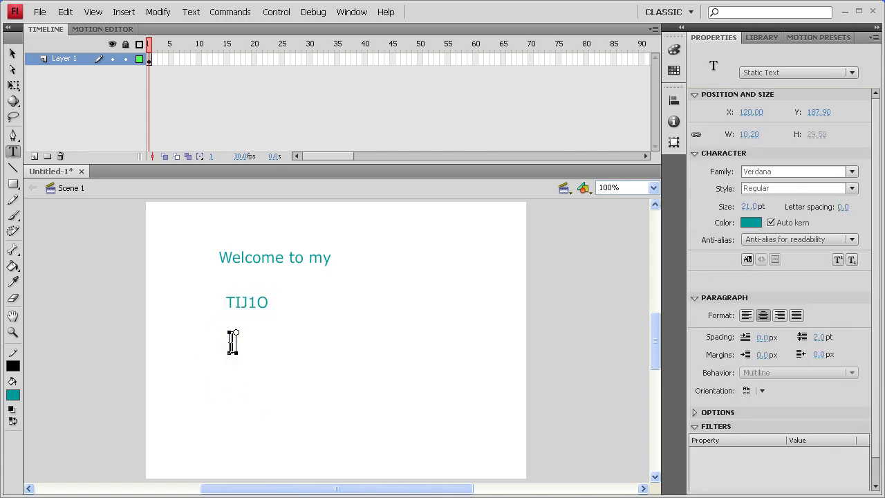
{"action": "type", "text": "PORTFOLIO"}
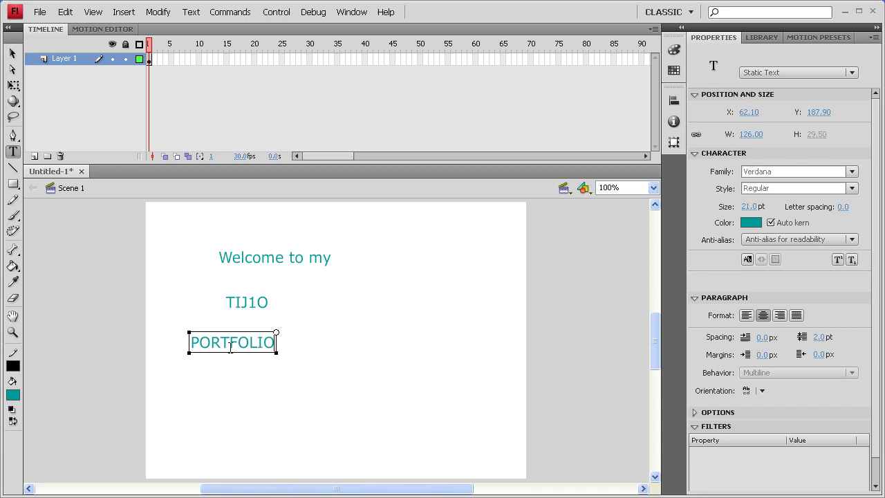
Step: Move the three text blocks into a close stack just right of the stage's centre, keeping their order
{"action": "left_click", "coordinate": [12, 54]}
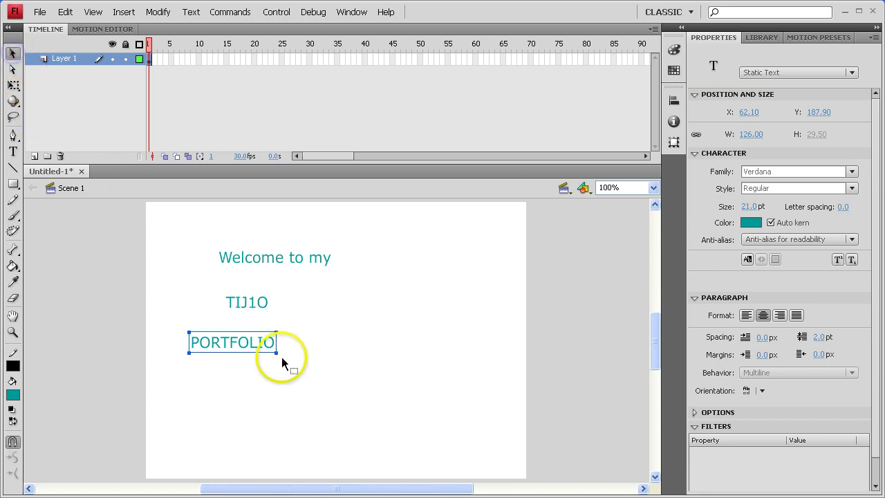
{"action": "left_click", "coordinate": [314, 379]}
{"action": "left_click_drag", "start_coordinate": [249, 353], "coordinate": [376, 374]}
{"action": "left_click_drag", "start_coordinate": [253, 302], "coordinate": [356, 316]}
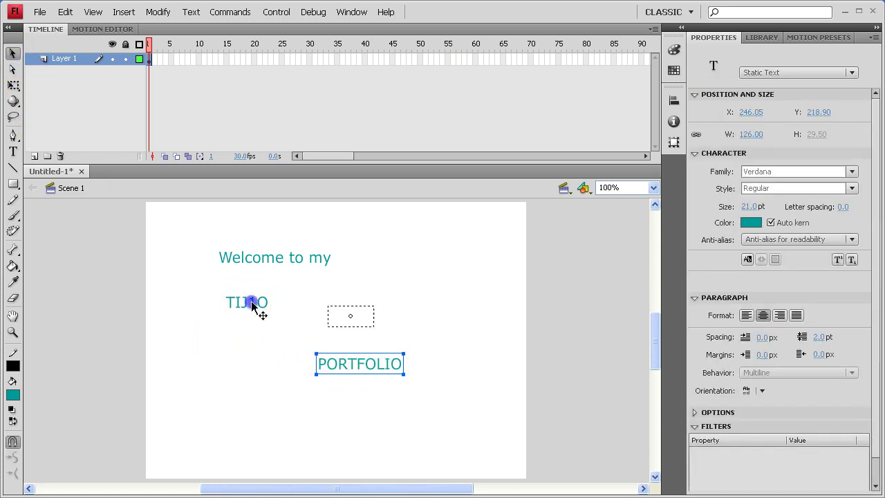
{"action": "left_click_drag", "start_coordinate": [252, 303], "coordinate": [345, 340]}
{"action": "left_click_drag", "start_coordinate": [306, 259], "coordinate": [407, 313]}
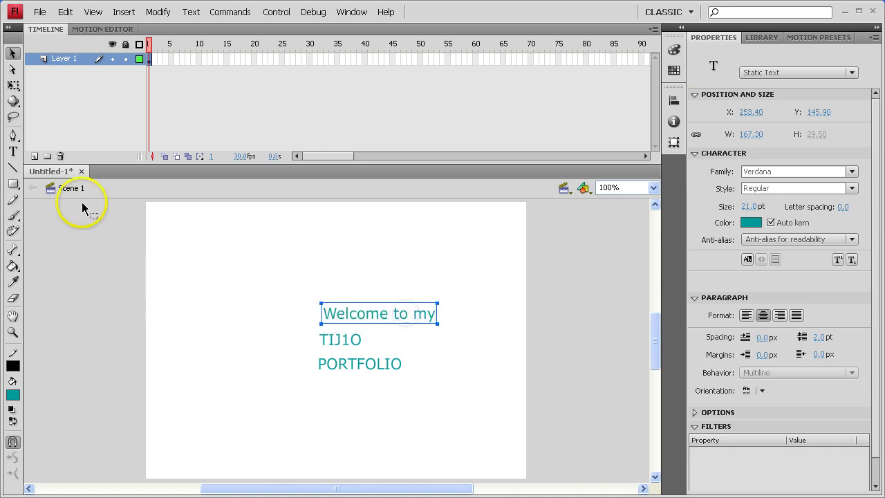
Step: Show the rulers, add a vertical guide at about 225 px and align the three text blocks' left edges to it
{"action": "left_click", "coordinate": [93, 13]}
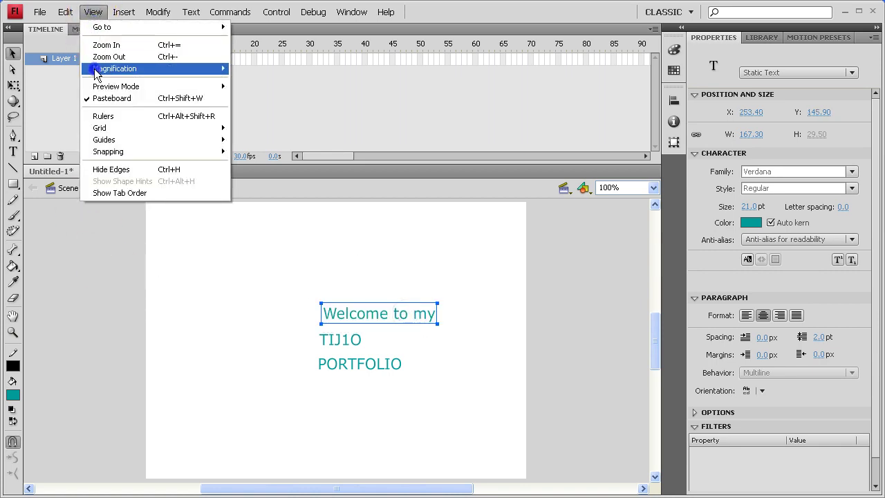
{"action": "left_click", "coordinate": [96, 116]}
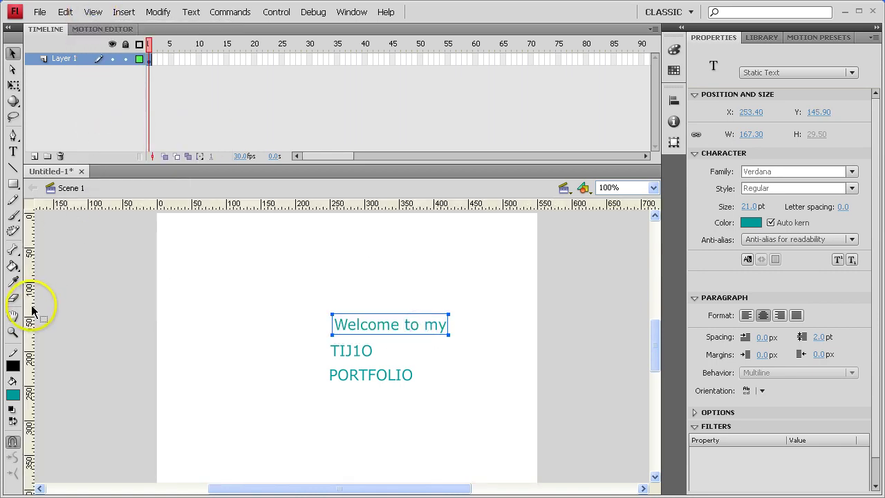
{"action": "left_click_drag", "start_coordinate": [29, 310], "coordinate": [346, 322]}
{"action": "left_click_drag", "start_coordinate": [359, 357], "coordinate": [345, 377]}
{"action": "left_click", "coordinate": [358, 374]}
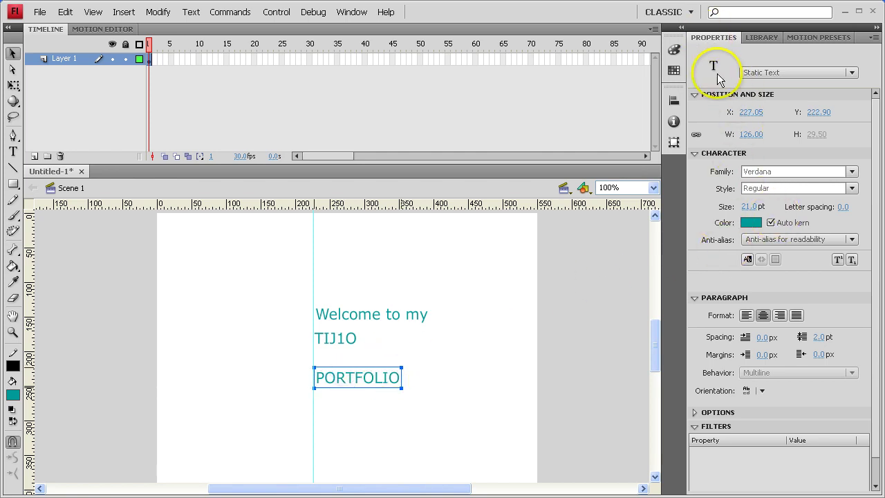
Step: Enlarge the "PORTFOLIO" text to 47 pt and move its left edge back to the vertical guide
{"action": "left_click", "coordinate": [751, 206]}
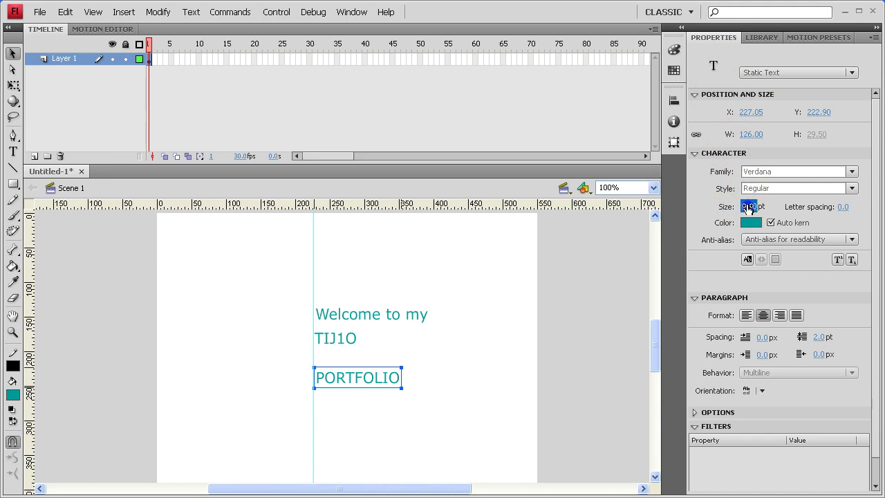
{"action": "type", "text": "36"}
{"action": "key", "text": "Return"}
{"action": "left_click_drag", "start_coordinate": [759, 208], "coordinate": [767, 208]}
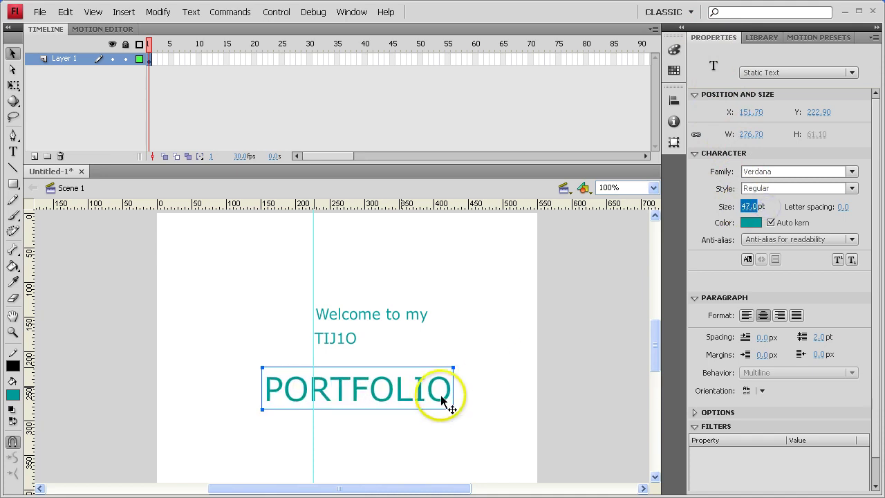
{"action": "left_click_drag", "start_coordinate": [357, 396], "coordinate": [406, 397]}
Step: Set the "TIJ1O" text to Bold style and a size of 96 pt
{"action": "left_click", "coordinate": [357, 339]}
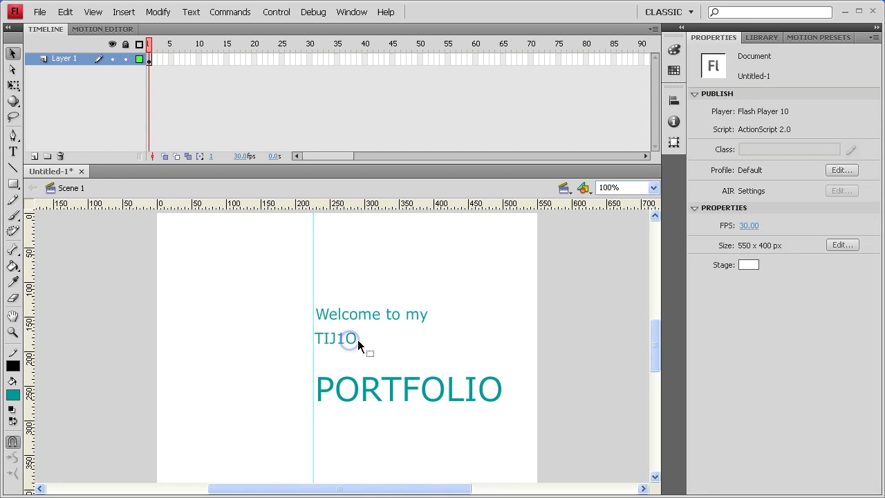
{"action": "left_click", "coordinate": [348, 344]}
{"action": "double_click", "coordinate": [336, 338]}
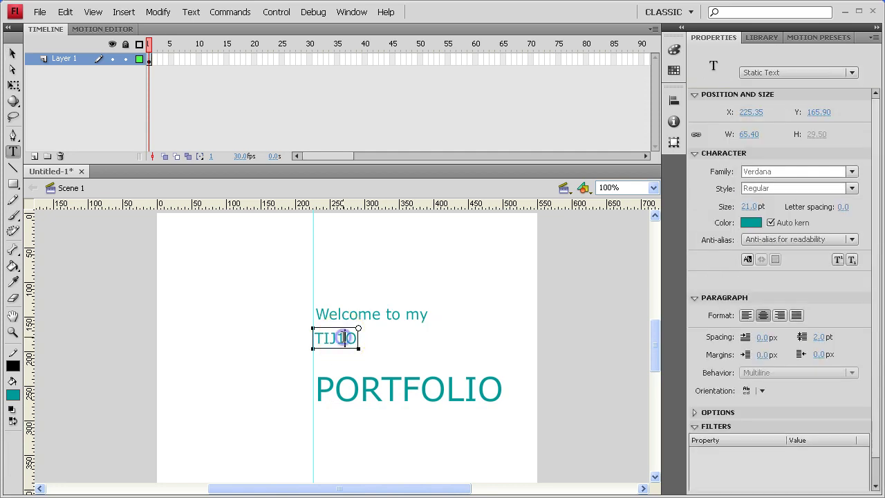
{"action": "key", "text": "ctrl+a"}
{"action": "left_click", "coordinate": [853, 188]}
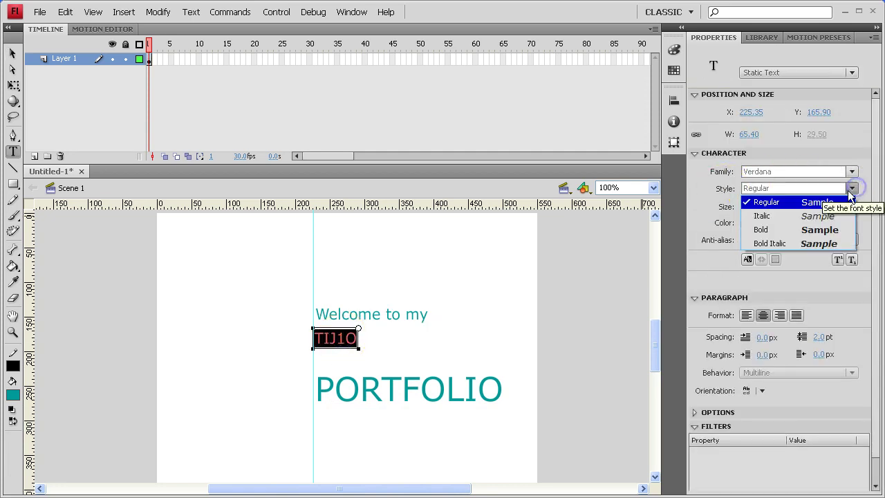
{"action": "left_click", "coordinate": [780, 229]}
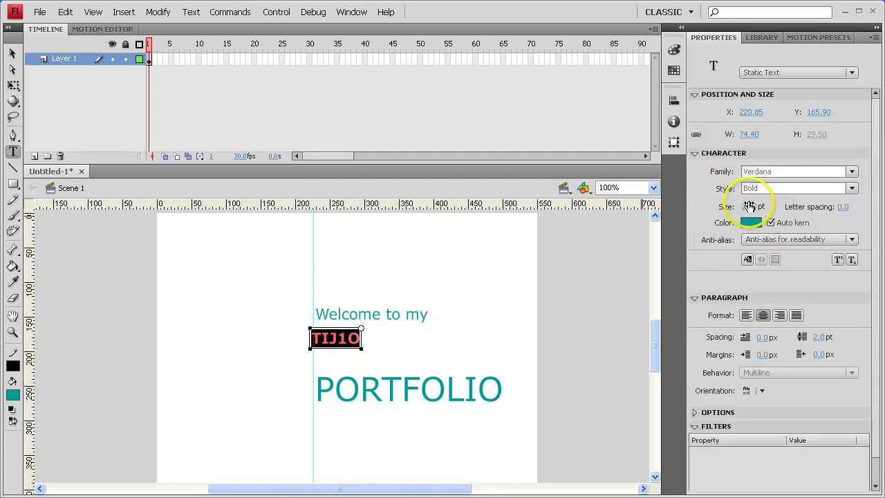
{"action": "left_click_drag", "start_coordinate": [751, 207], "coordinate": [803, 206]}
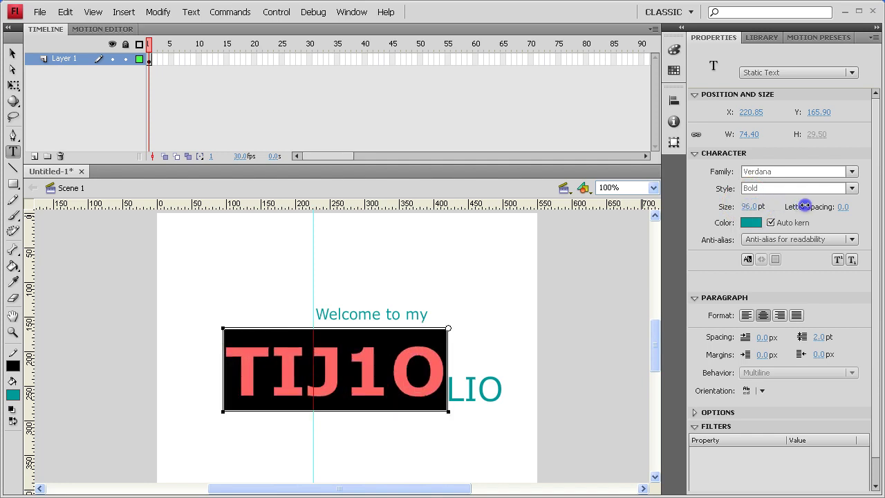
{"action": "left_click", "coordinate": [500, 317]}
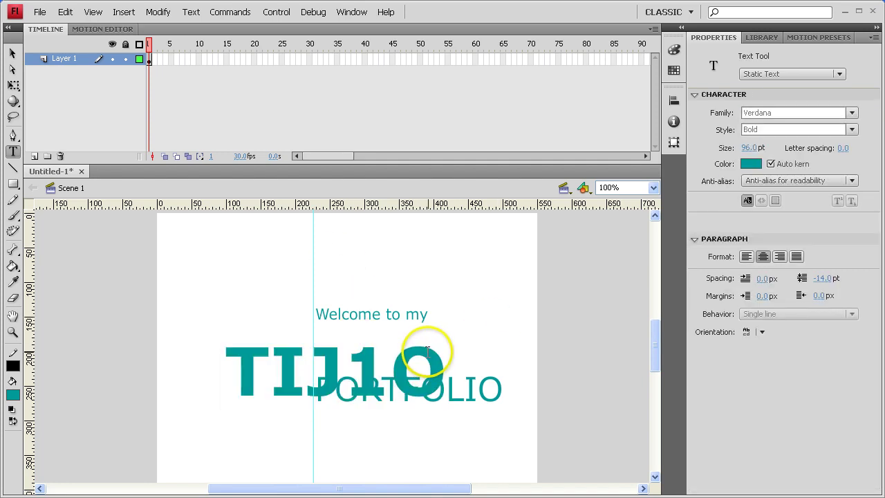
Step: Reduce the "TIJ1O" text to 83 pt and place it at the guide between "Welcome to my" and "PORTFOLIO"
{"action": "left_click_drag", "start_coordinate": [515, 342], "coordinate": [519, 325]}
{"action": "left_click", "coordinate": [695, 270]}
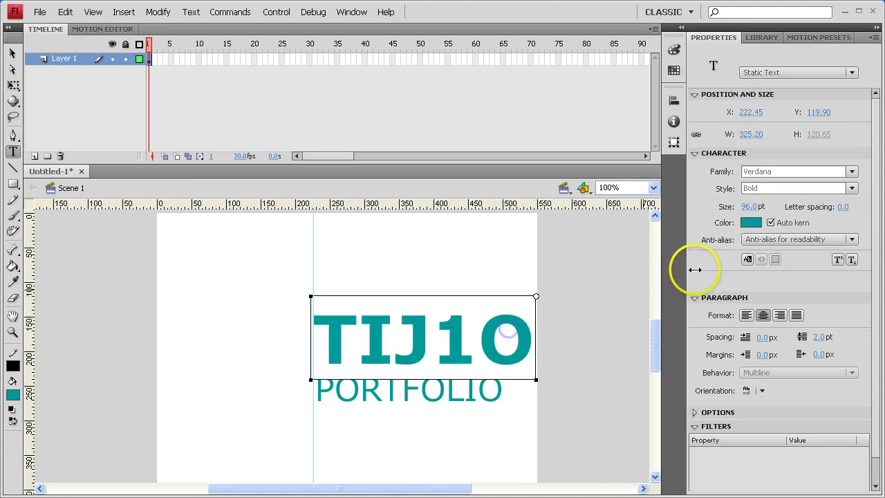
{"action": "left_click_drag", "start_coordinate": [749, 207], "coordinate": [742, 207]}
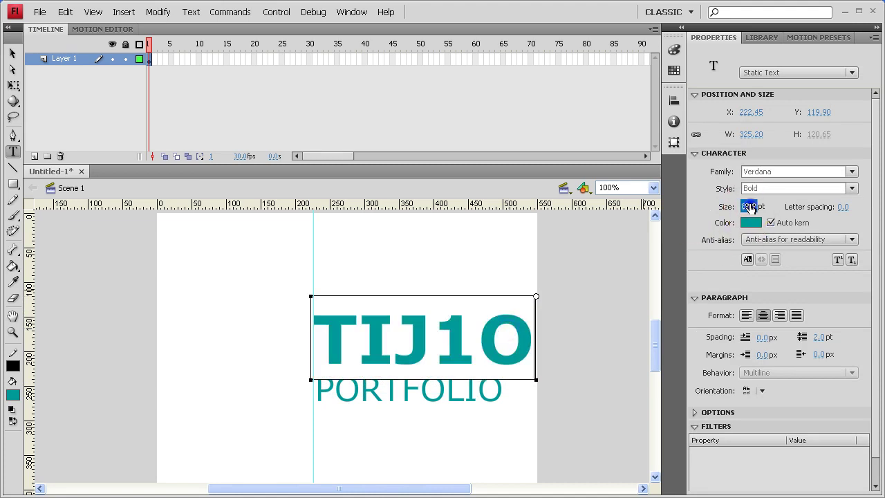
{"action": "double_click", "coordinate": [430, 365]}
{"action": "left_click_drag", "start_coordinate": [752, 207], "coordinate": [740, 206]}
{"action": "left_click", "coordinate": [338, 276]}
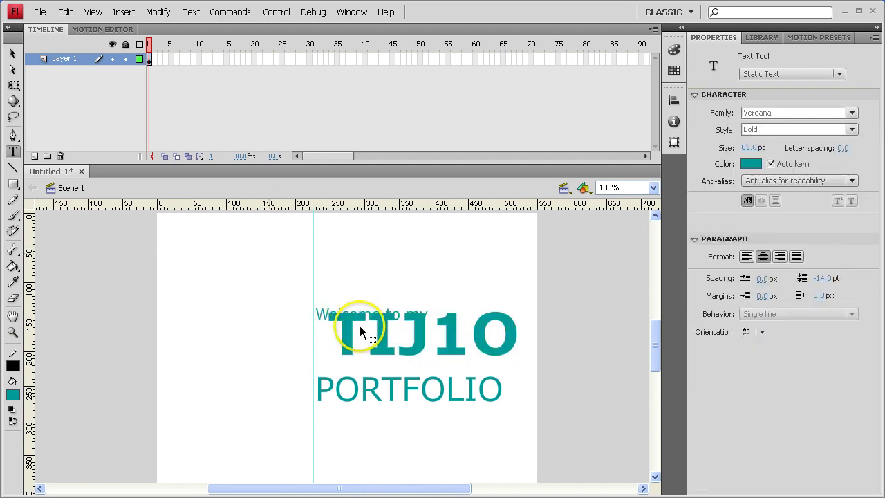
{"action": "left_click_drag", "start_coordinate": [349, 334], "coordinate": [336, 348]}
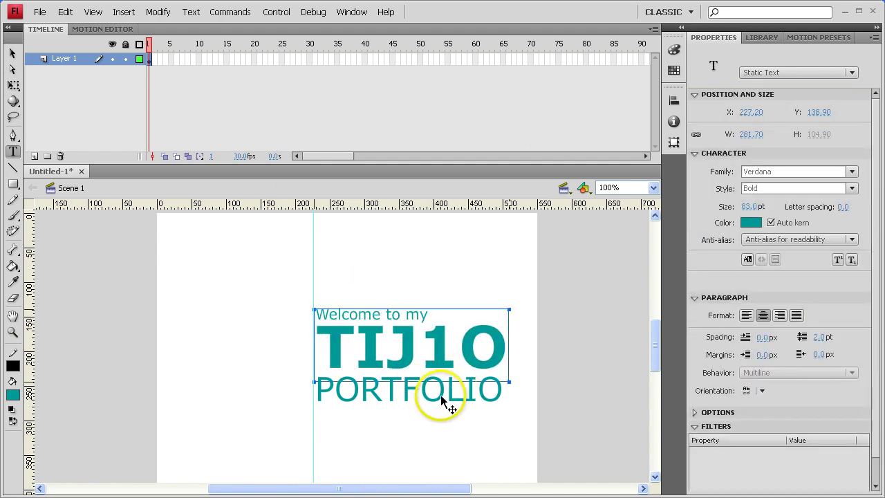
{"action": "left_click", "coordinate": [365, 267]}
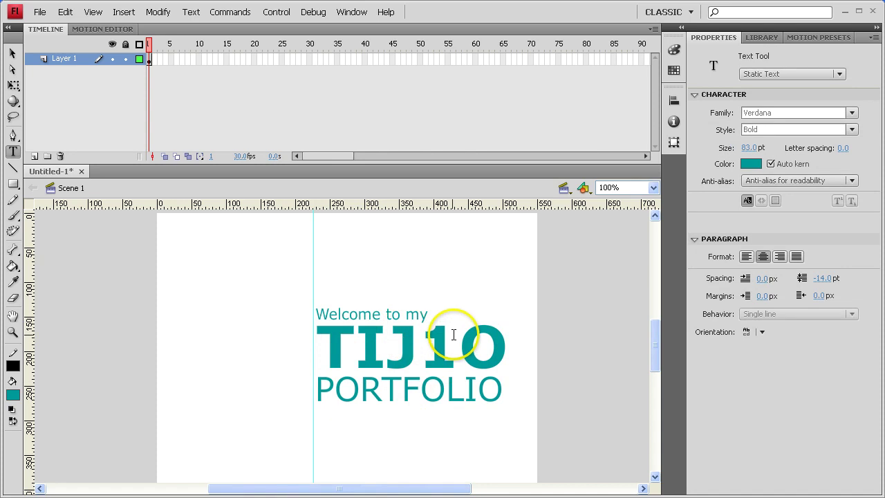
Step: Nudge the "TIJ1O" text 5 px left so its first letter touches the vertical guide
{"action": "left_click", "coordinate": [12, 53]}
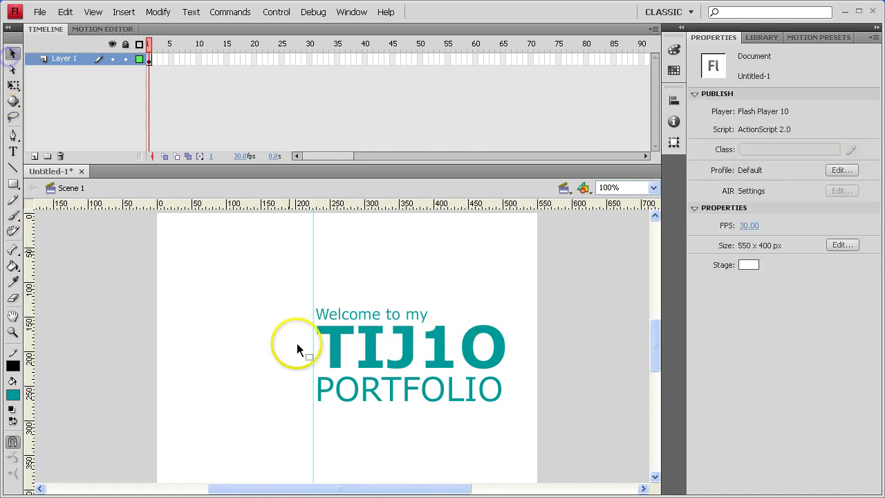
{"action": "left_click", "coordinate": [332, 346]}
{"action": "key", "text": "Left"}
{"action": "key", "text": "Left"}
{"action": "key", "text": "Left"}
{"action": "key", "text": "Left"}
{"action": "key", "text": "Left"}
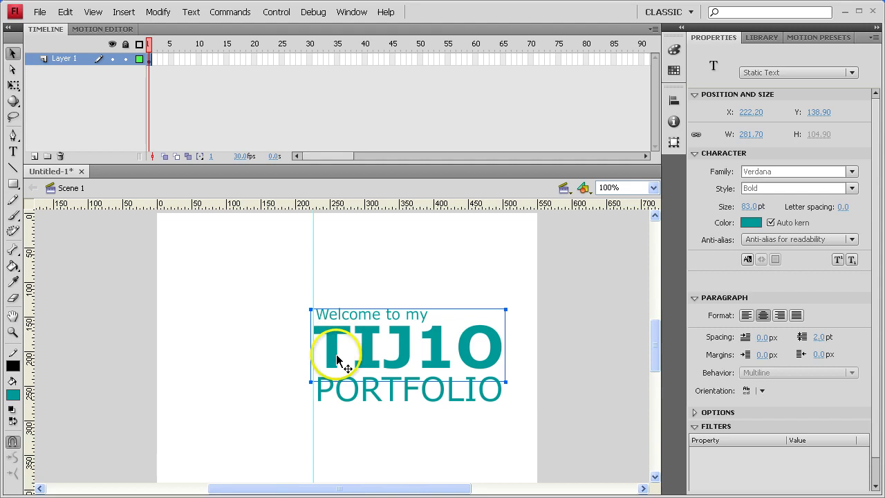
Step: Nudge the "PORTFOLIO" text left and up to X 219.70, Y 217.90, closer to the guide and "TIJ1O"
{"action": "left_click", "coordinate": [365, 396]}
{"action": "key", "text": "Left"}
{"action": "key", "text": "Left"}
{"action": "key", "text": "Left"}
{"action": "key", "text": "Left"}
{"action": "key", "text": "Left"}
{"action": "key", "text": "Left"}
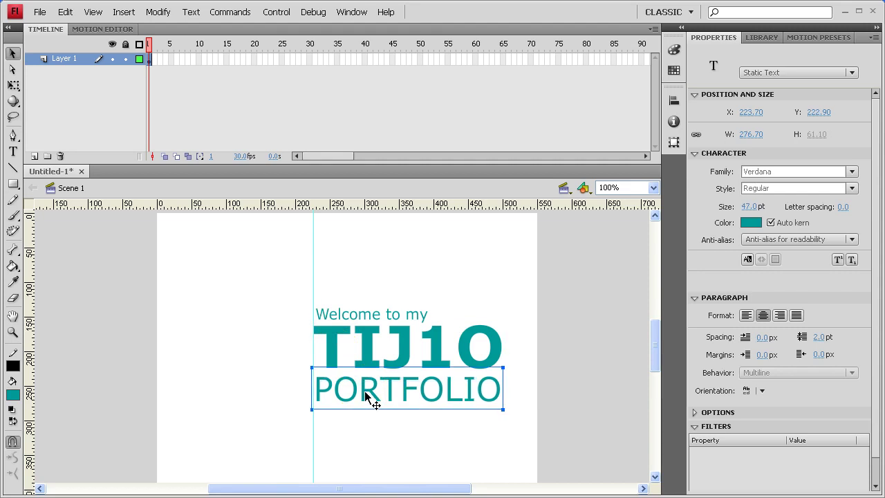
{"action": "key", "text": "Up"}
{"action": "key", "text": "Up"}
{"action": "key", "text": "Up"}
{"action": "key", "text": "Up"}
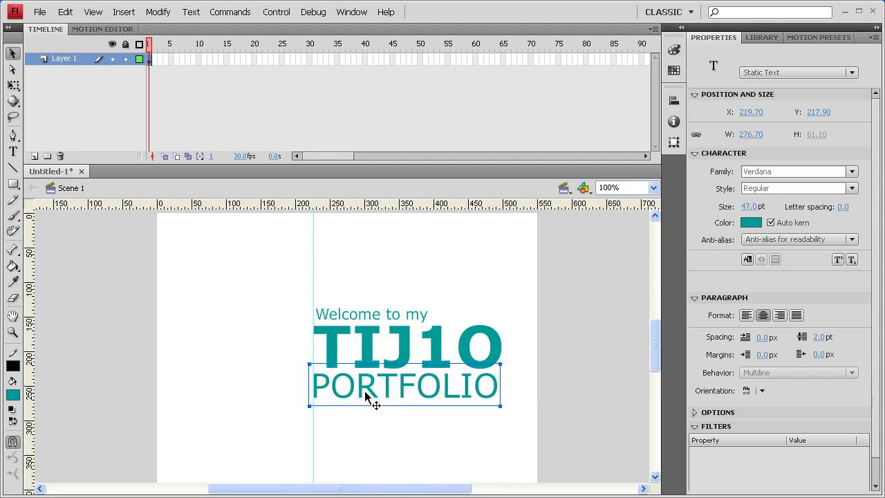
Step: Nudge the "Welcome to my" text a few pixels left to the vertical guide and deselect it
{"action": "left_click", "coordinate": [391, 319]}
{"action": "key", "text": "Left"}
{"action": "key", "text": "Left"}
{"action": "key", "text": "Left"}
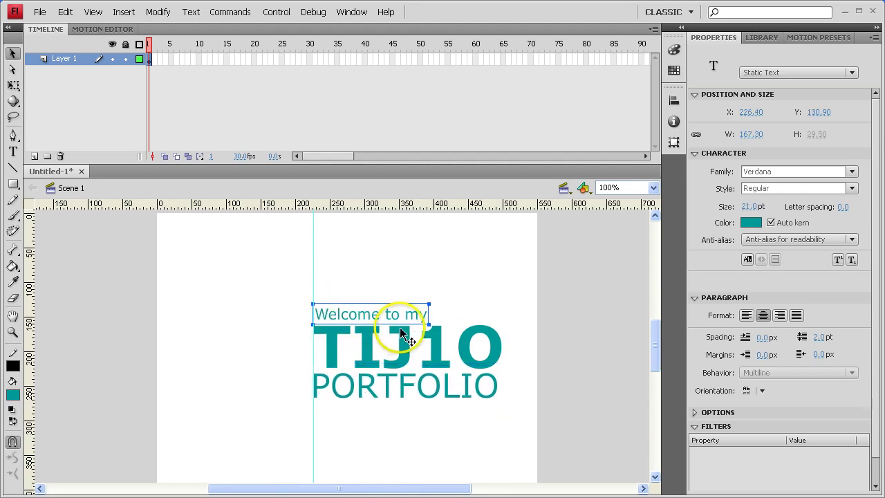
{"action": "left_click", "coordinate": [428, 284]}
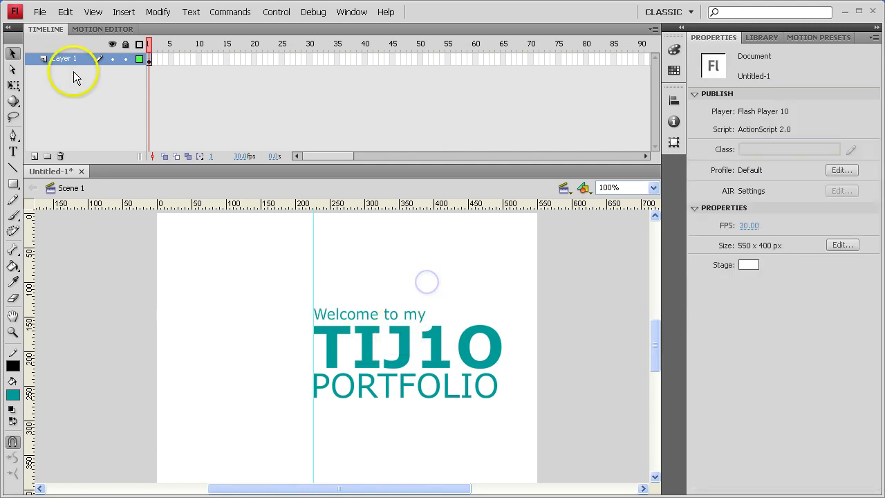
Step: Save the document in the "02. TIJ1O.02" folder of My Documents, naming it with the author's name followed by "Flash Title"
{"action": "left_click", "coordinate": [43, 13]}
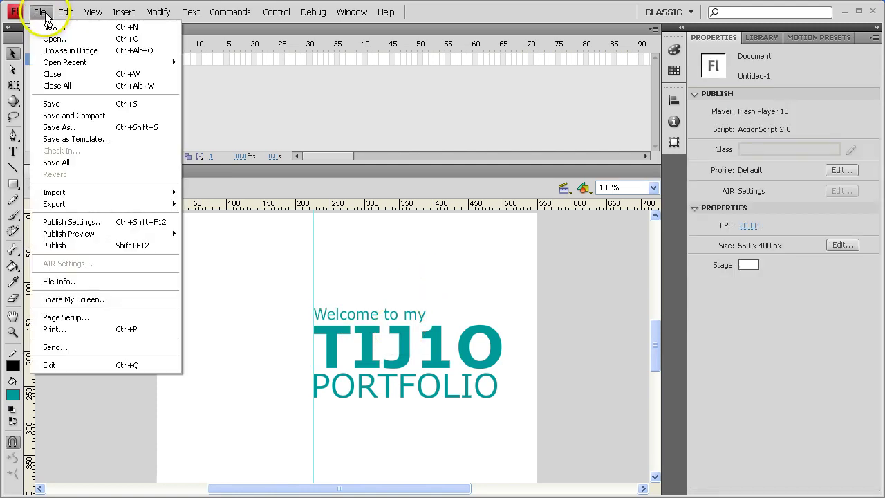
{"action": "left_click", "coordinate": [59, 129]}
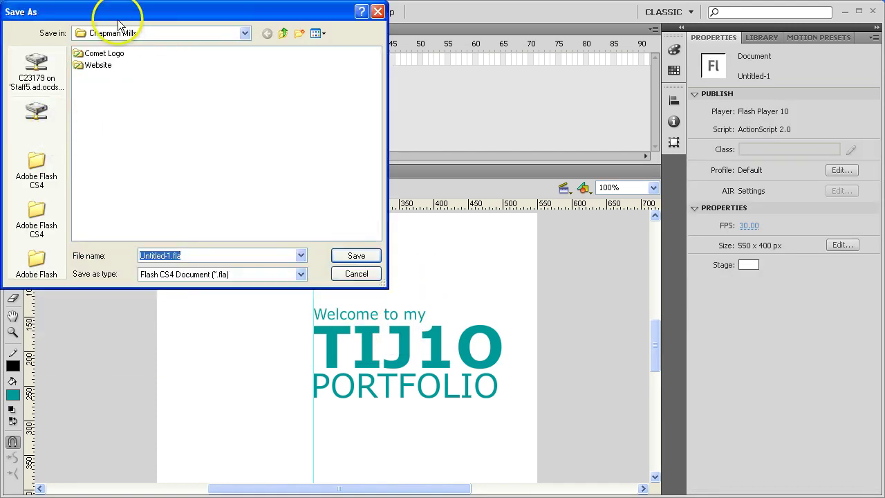
{"action": "left_click", "coordinate": [119, 34]}
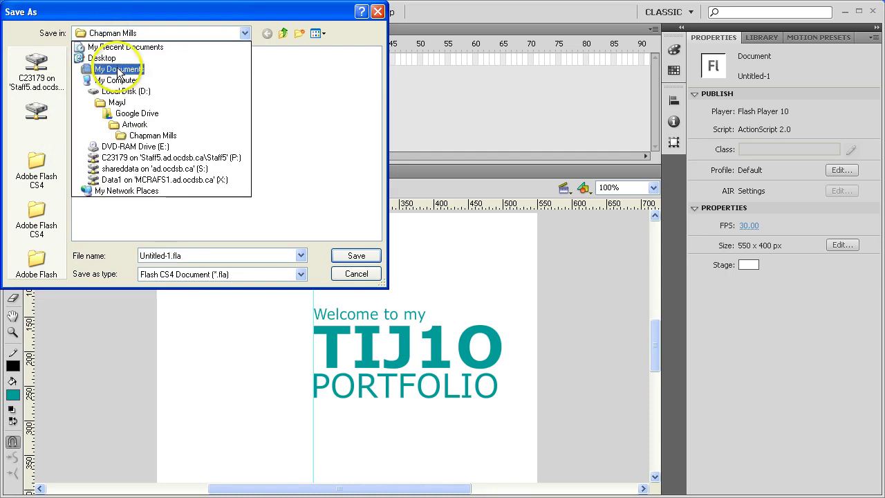
{"action": "left_click", "coordinate": [117, 75]}
{"action": "double_click", "coordinate": [105, 100]}
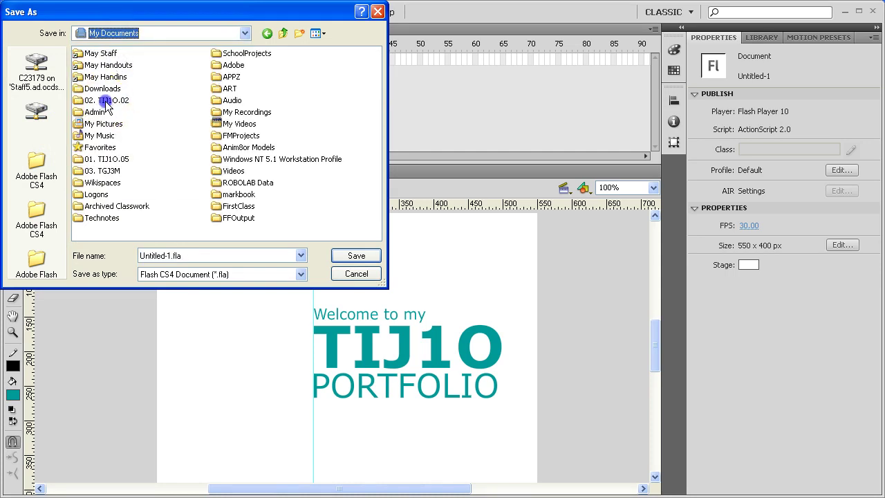
{"action": "left_click", "coordinate": [195, 255]}
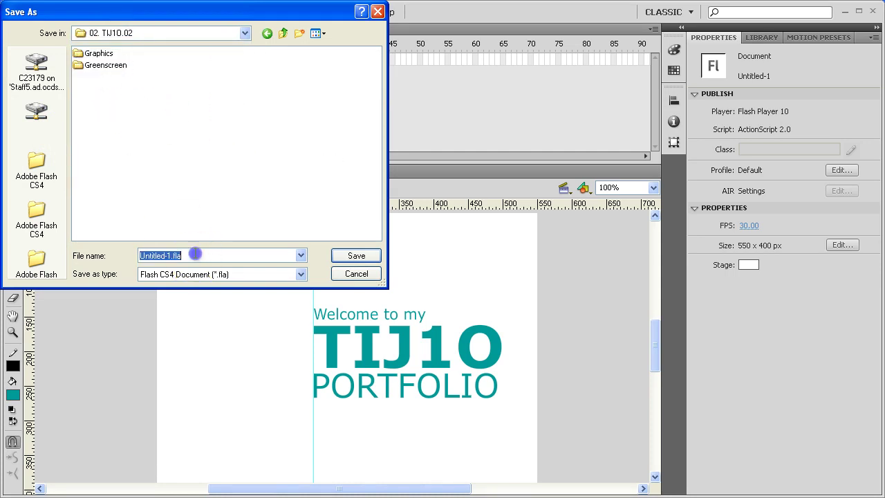
{"action": "type", "text": "MayJ Flash Title"}
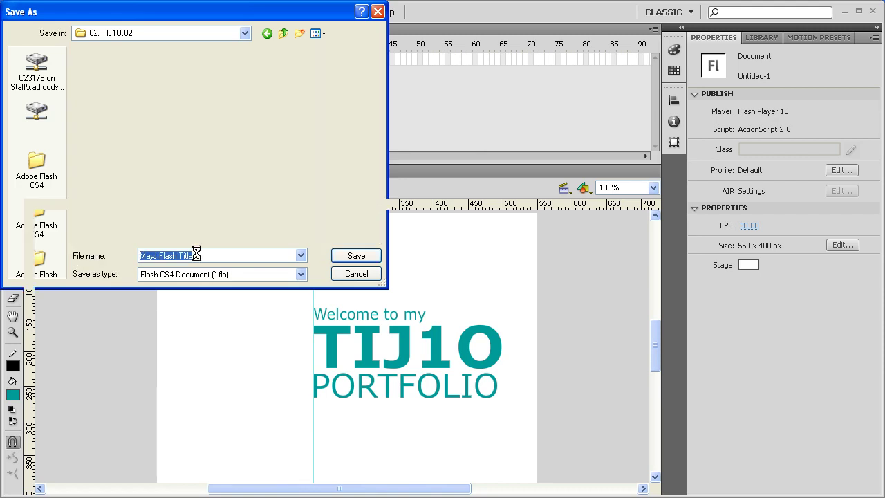
{"action": "key", "text": "Return"}
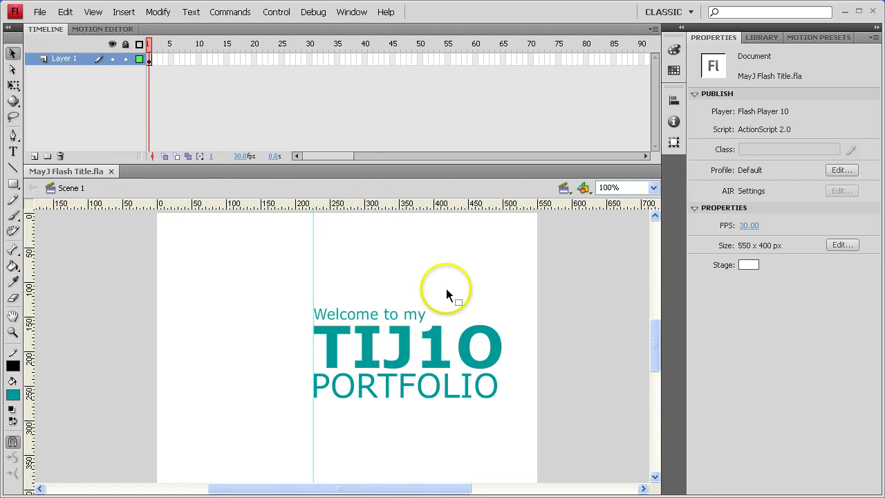
Step: Check the Classic Tweening rules on the wiki page in Chrome and convert the "PORTFOLIO" text to a movie clip symbol named Portfolio
{"action": "key", "text": "alt+Tab"}
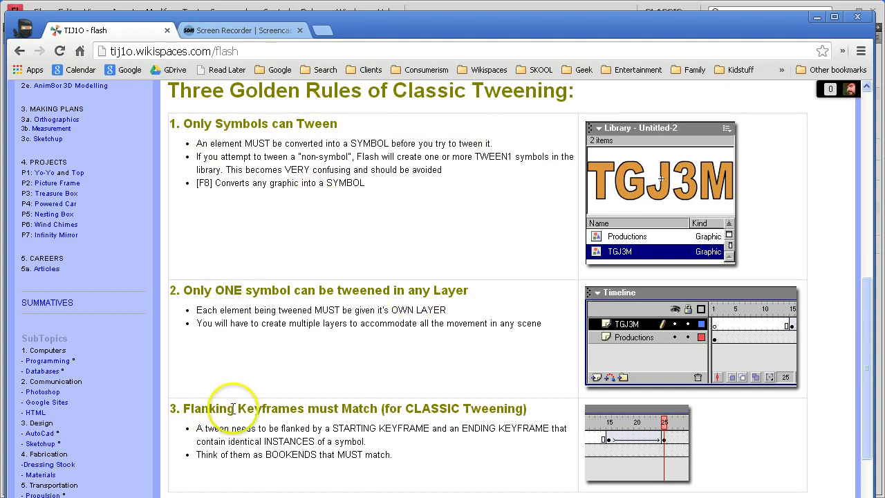
{"action": "key", "text": "alt+Tab"}
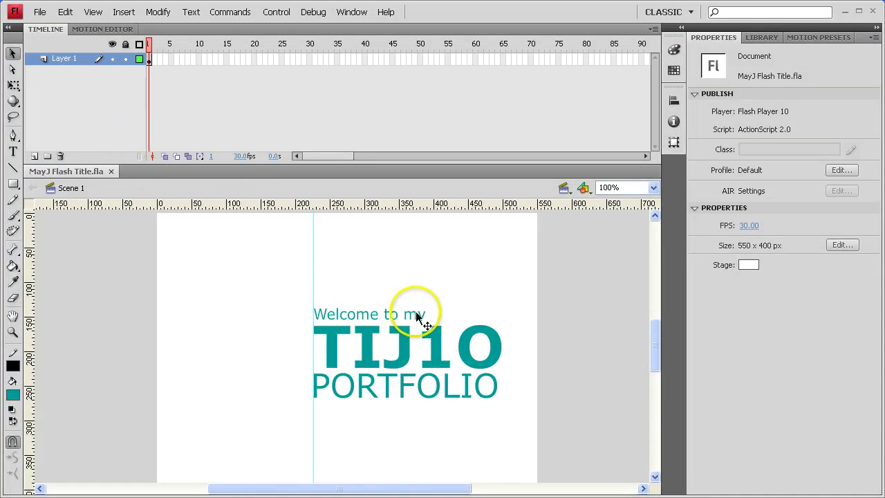
{"action": "left_click", "coordinate": [402, 386]}
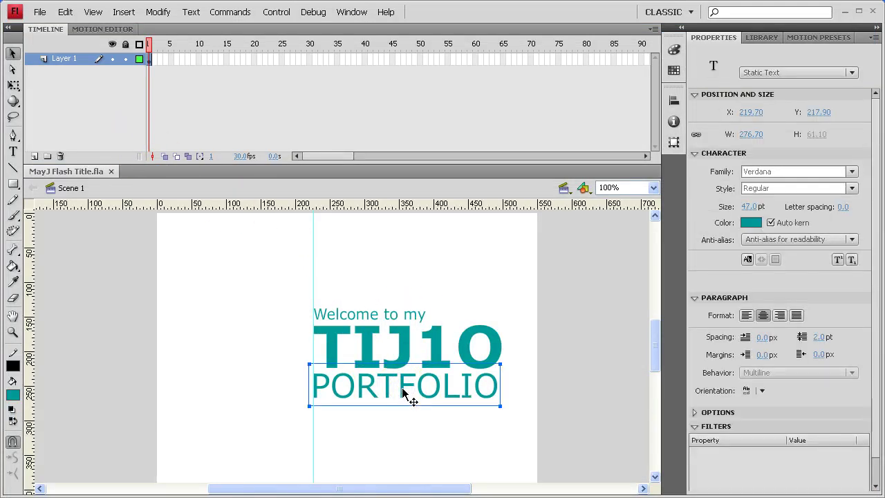
{"action": "left_click", "coordinate": [156, 11]}
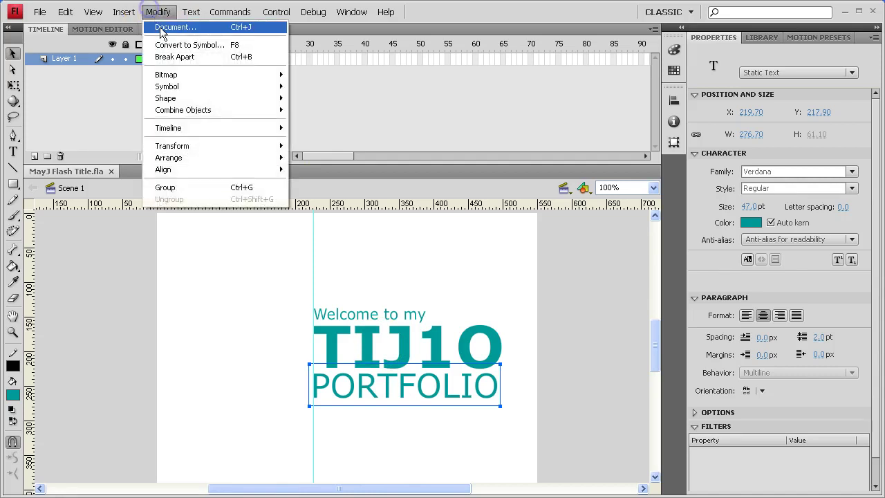
{"action": "left_click", "coordinate": [239, 47]}
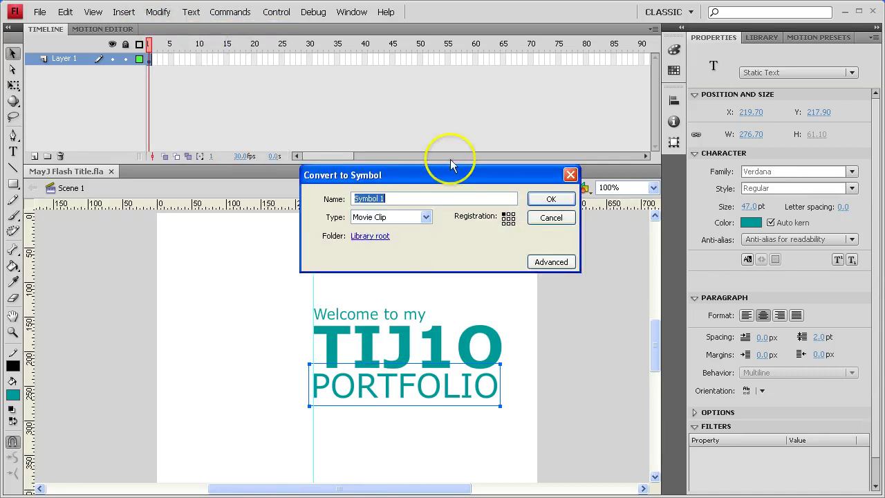
{"action": "key", "text": "Return"}
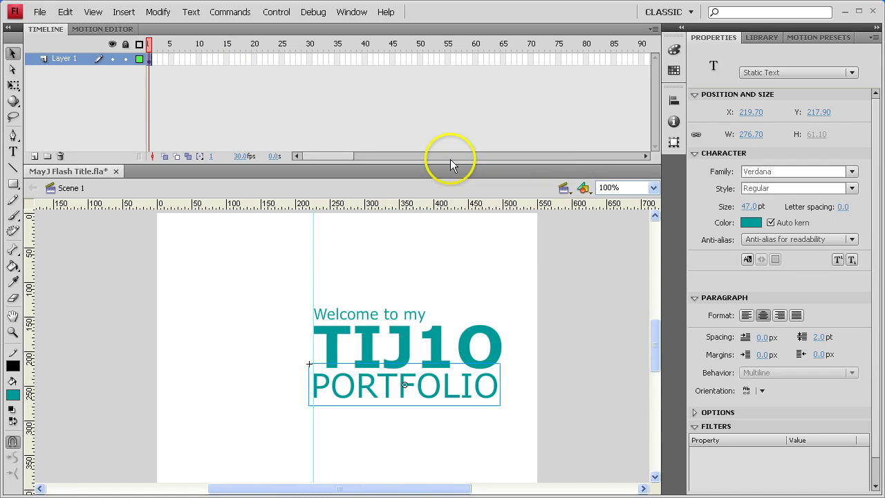
Step: Convert the "TIJ1O" text to a movie clip symbol named TIJ1O
{"action": "left_click", "coordinate": [407, 349]}
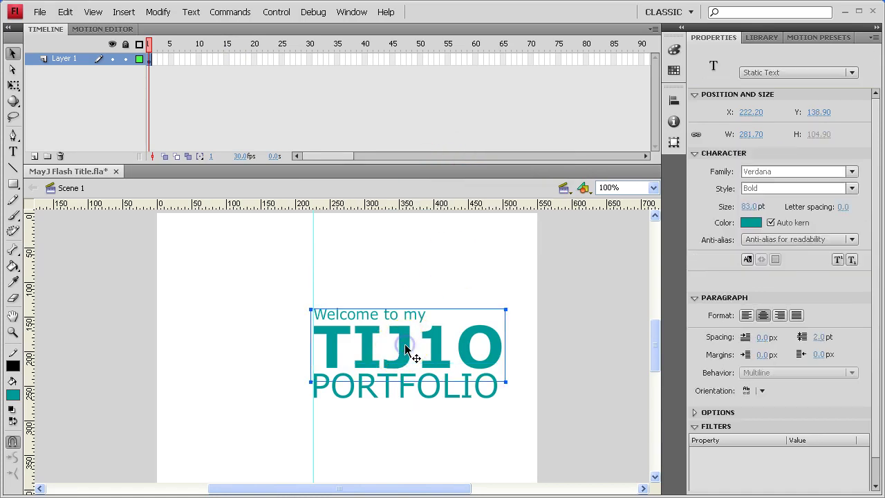
{"action": "key", "text": "F8"}
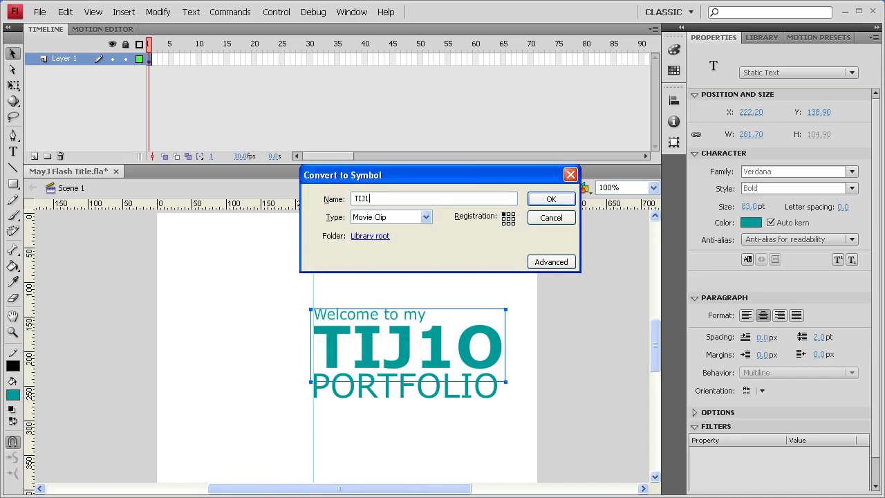
{"action": "key", "text": "Return"}
Step: Move the "TIJ1O" symbol straight down over "PORTFOLIO" to clear the "Welcome to my" text
{"action": "left_click", "coordinate": [406, 298]}
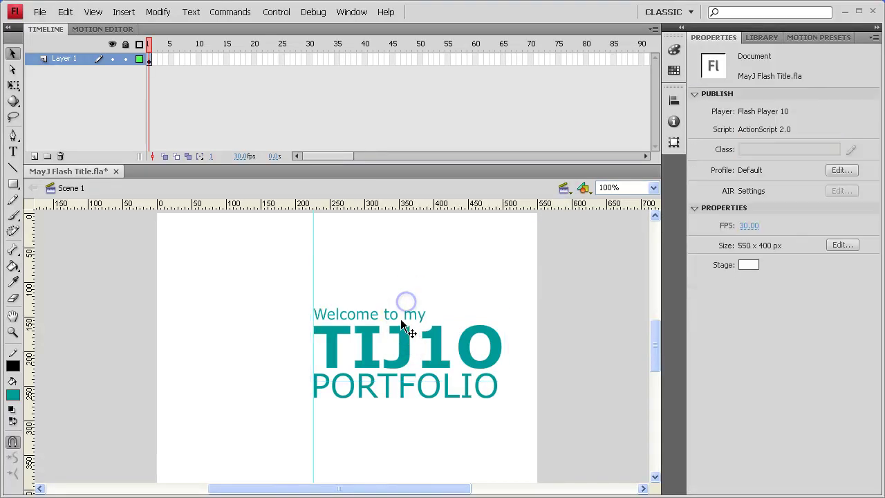
{"action": "left_click", "coordinate": [398, 318]}
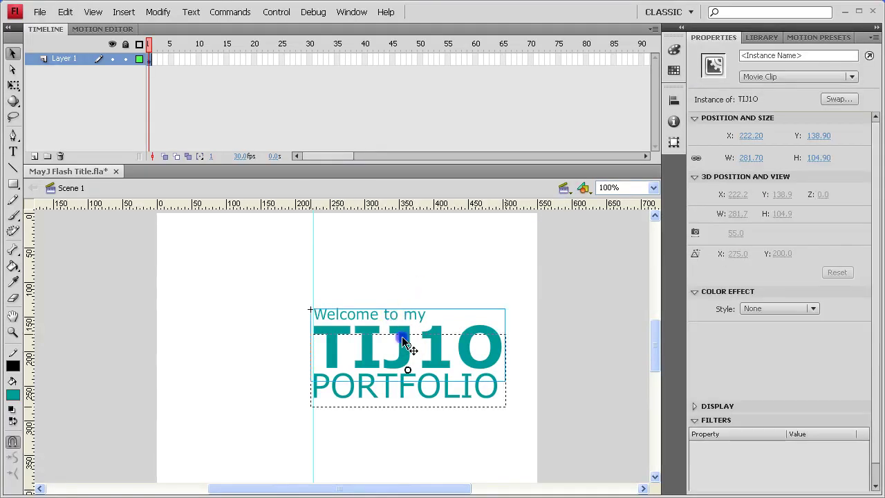
{"action": "left_click_drag", "start_coordinate": [403, 338], "coordinate": [402, 339]}
Step: Convert the "Welcome to my" text to a movie clip named Welcome and move "TIJ1O" back up to X 222.20, Y 134.90
{"action": "left_click", "coordinate": [393, 317]}
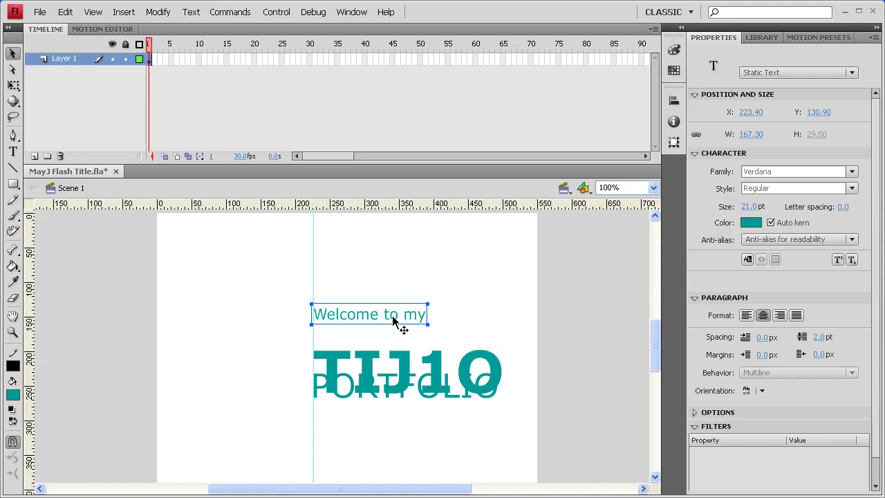
{"action": "key", "text": "F8"}
{"action": "type", "text": "Welcome"}
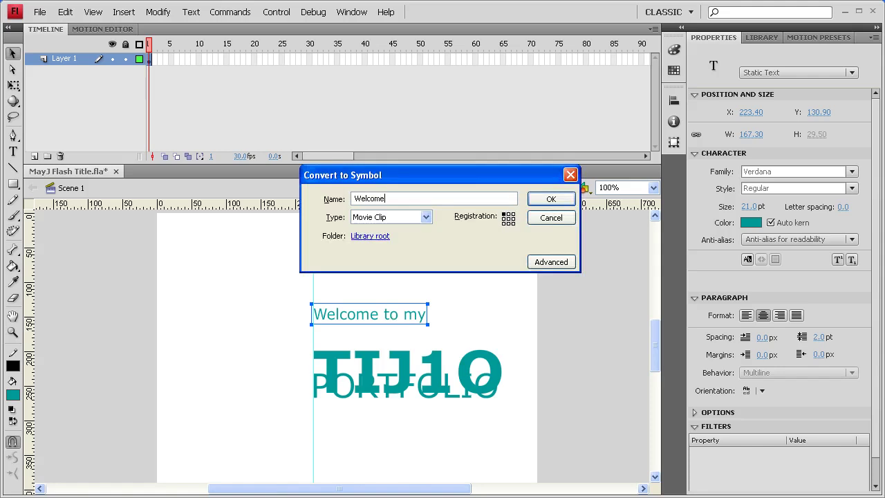
{"action": "key", "text": "Return"}
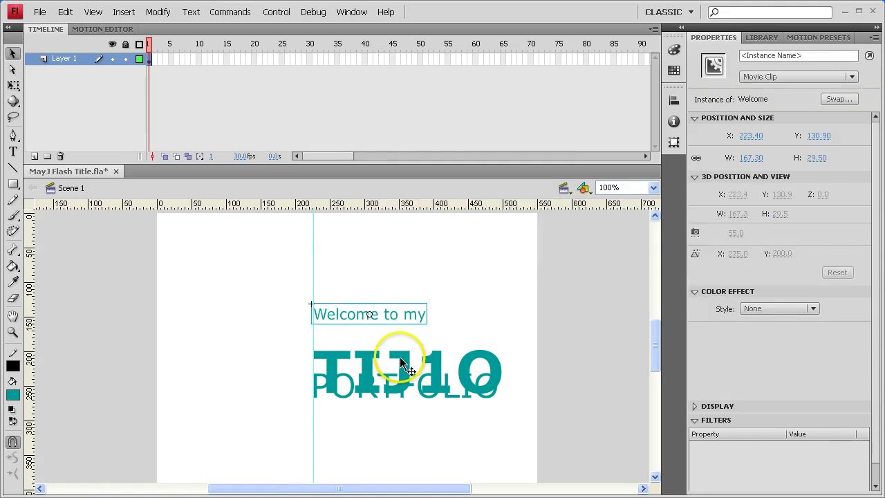
{"action": "left_click_drag", "start_coordinate": [406, 362], "coordinate": [402, 332]}
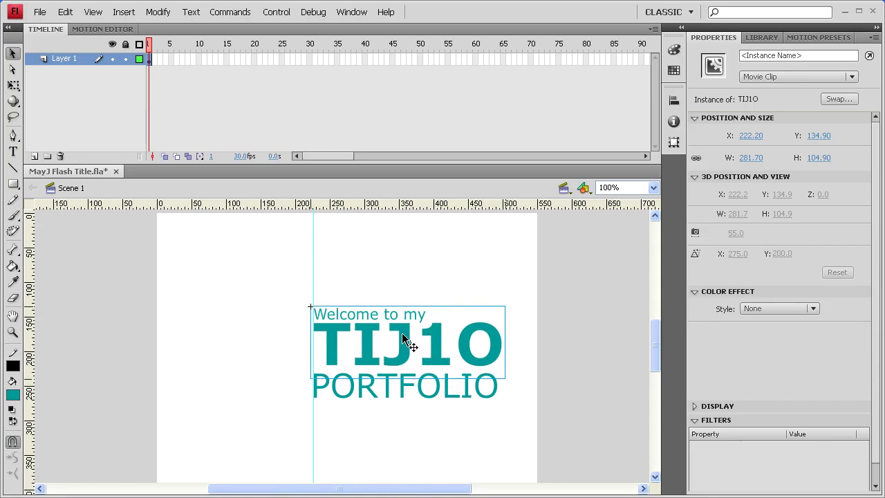
Step: Examine the previews of the Portfolio, TIJ1O and Welcome symbols in the library and deselect everything on the stage
{"action": "left_click", "coordinate": [762, 36]}
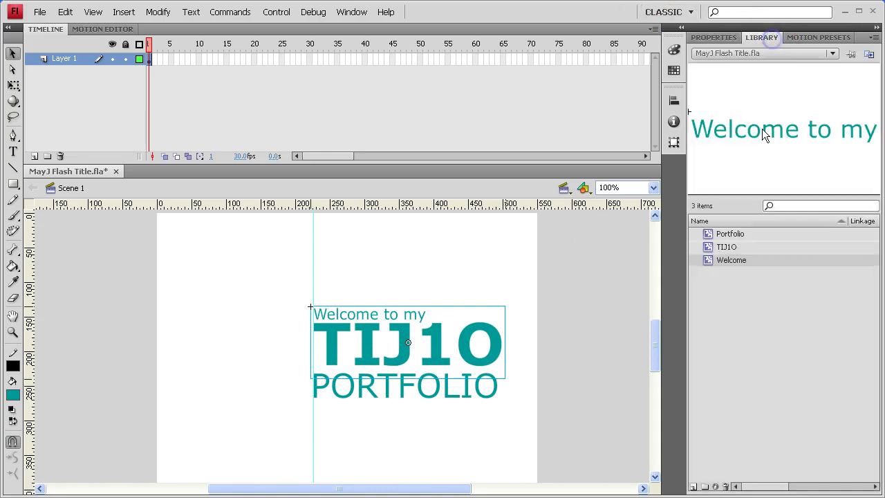
{"action": "left_click", "coordinate": [729, 234]}
{"action": "left_click", "coordinate": [731, 247]}
{"action": "left_click", "coordinate": [732, 260]}
{"action": "left_click", "coordinate": [729, 235]}
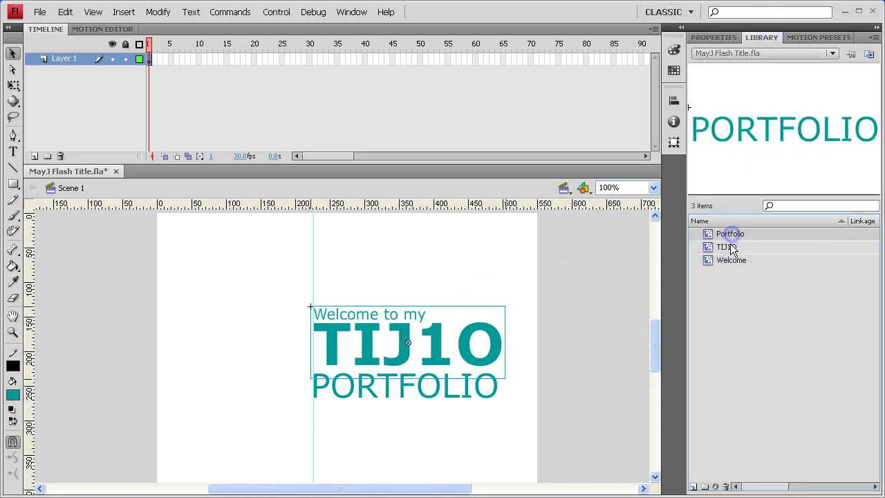
{"action": "left_click", "coordinate": [730, 247]}
{"action": "left_click", "coordinate": [732, 261]}
{"action": "left_click", "coordinate": [729, 262]}
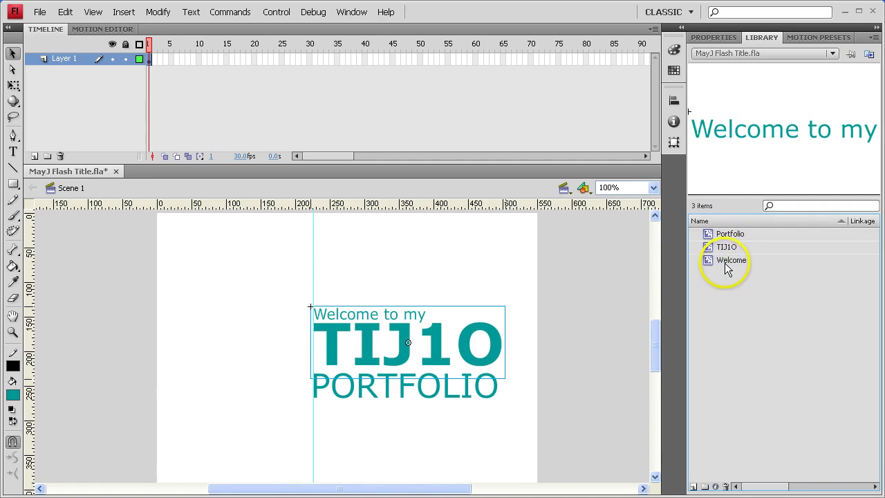
{"action": "left_click", "coordinate": [390, 268]}
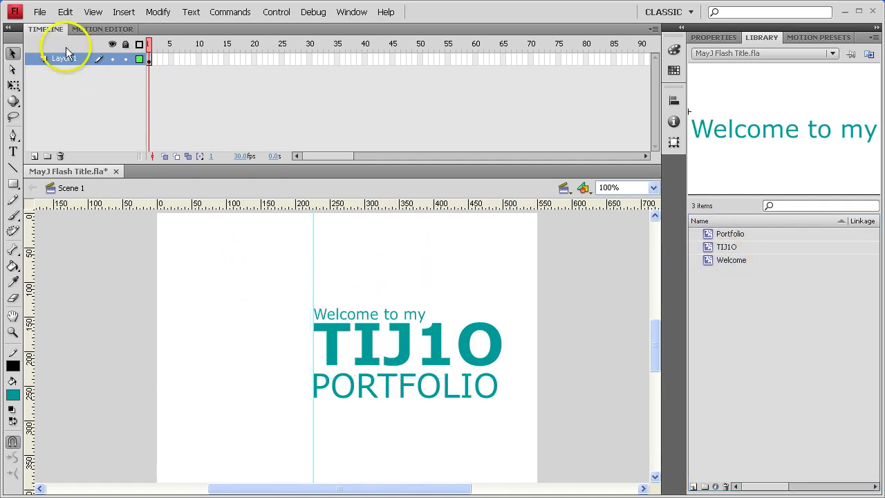
{"action": "left_click_drag", "start_coordinate": [288, 284], "coordinate": [500, 413]}
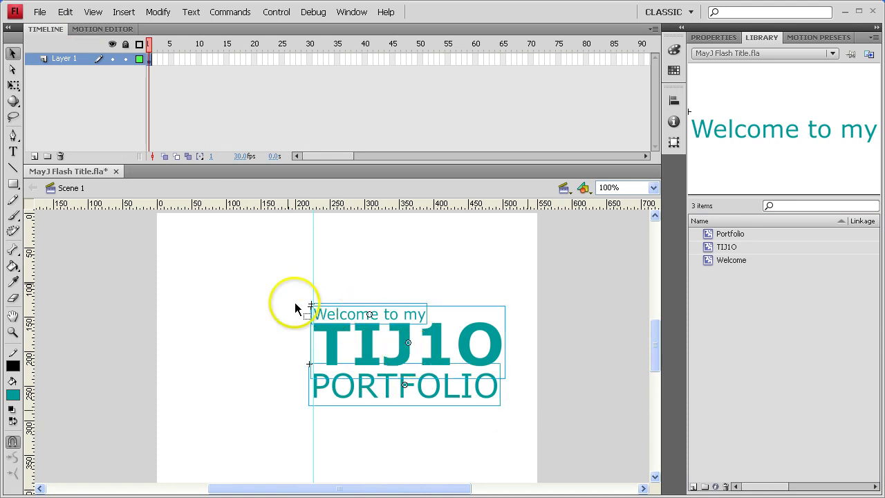
{"action": "left_click", "coordinate": [274, 282]}
{"action": "left_click_drag", "start_coordinate": [271, 275], "coordinate": [514, 419]}
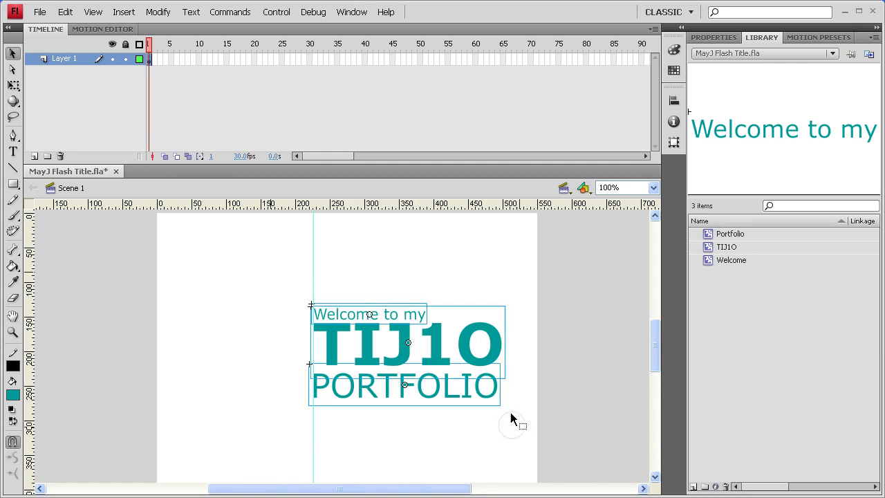
{"action": "right_click", "coordinate": [470, 336]}
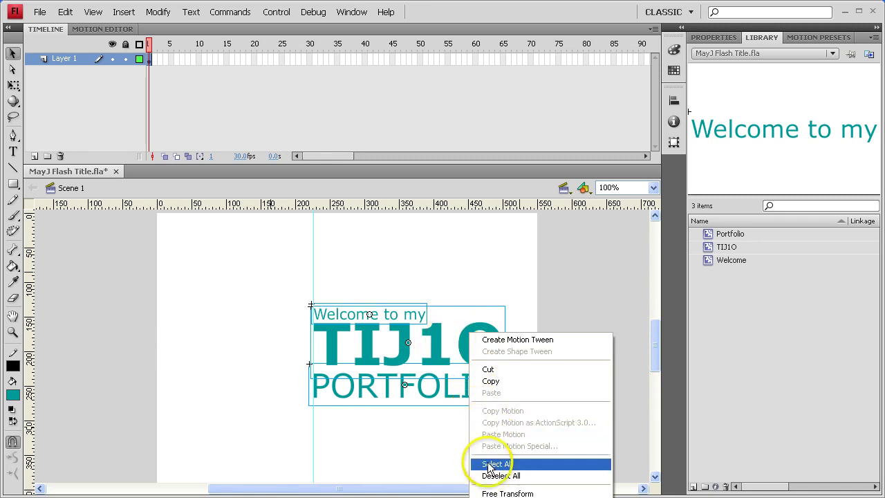
{"action": "right_click", "coordinate": [321, 223]}
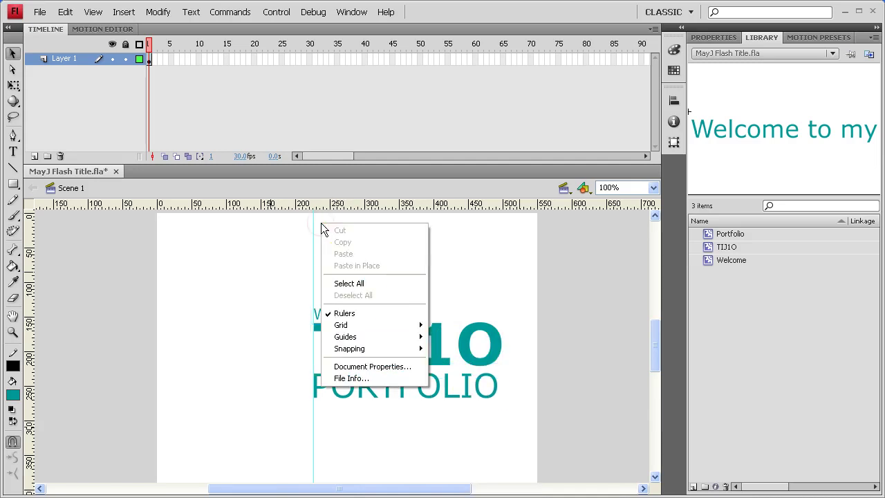
Step: Select the "Welcome to my", "TIJ1O" and "PORTFOLIO" symbols together and distribute them to separate layers
{"action": "left_click", "coordinate": [458, 336]}
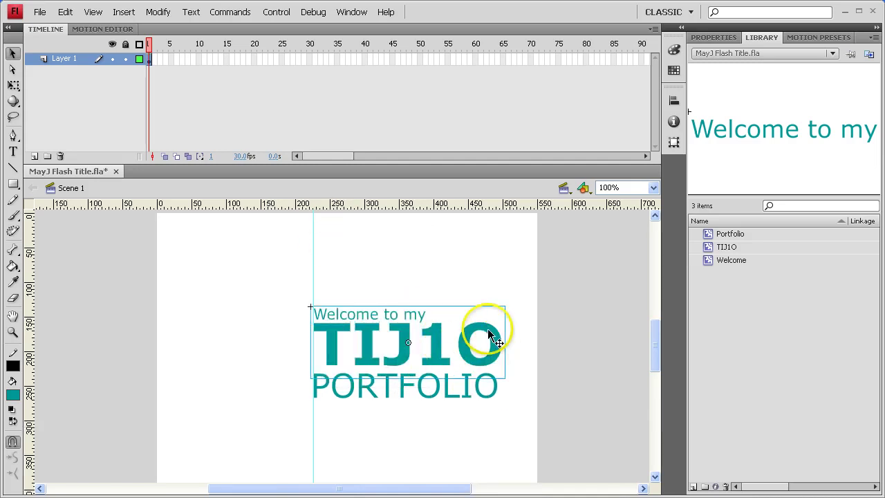
{"action": "scroll", "coordinate": [501, 337], "scroll_direction": "down", "scroll_amount": 5}
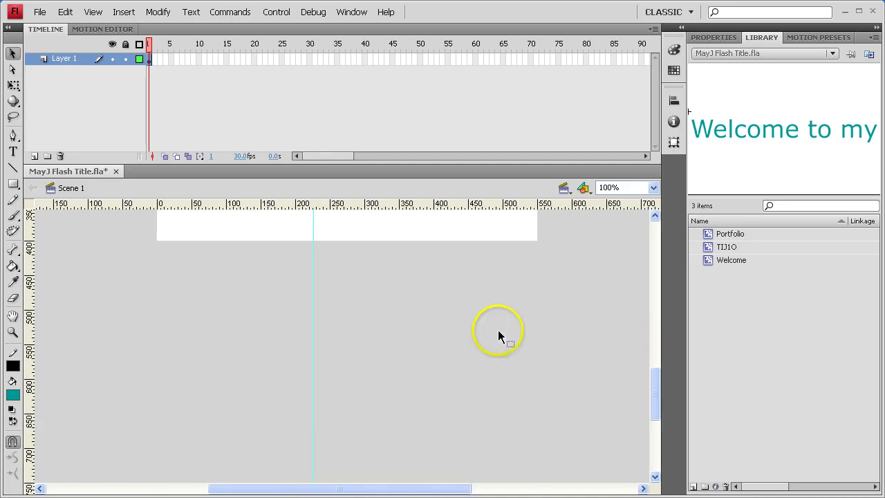
{"action": "scroll", "coordinate": [498, 332], "scroll_direction": "up", "scroll_amount": 5}
{"action": "scroll", "coordinate": [496, 329], "scroll_direction": "down", "scroll_amount": 2}
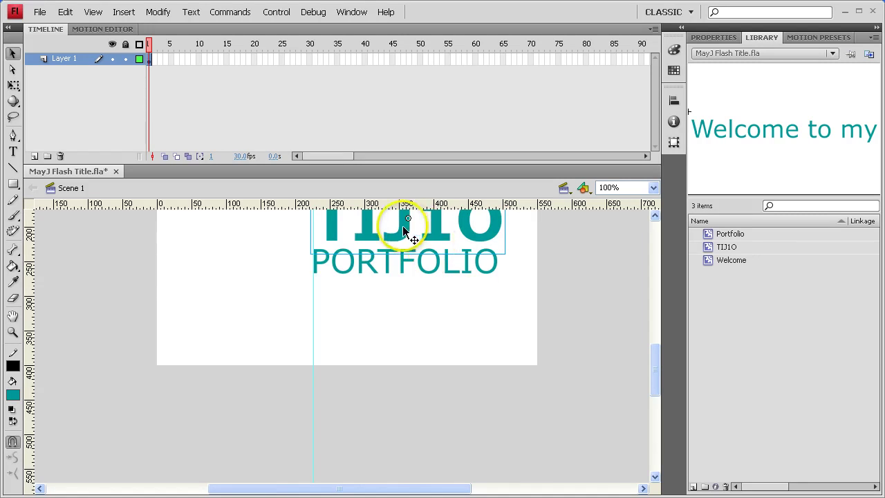
{"action": "left_click", "coordinate": [438, 258]}
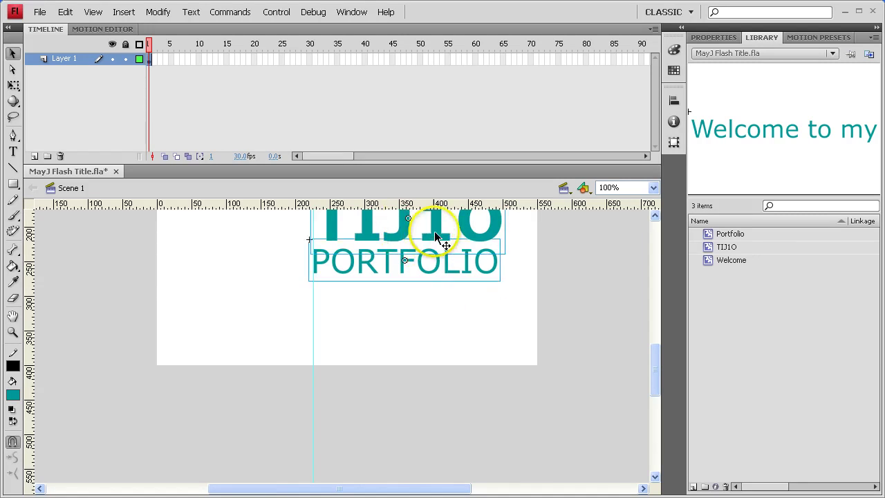
{"action": "right_click", "coordinate": [437, 237]}
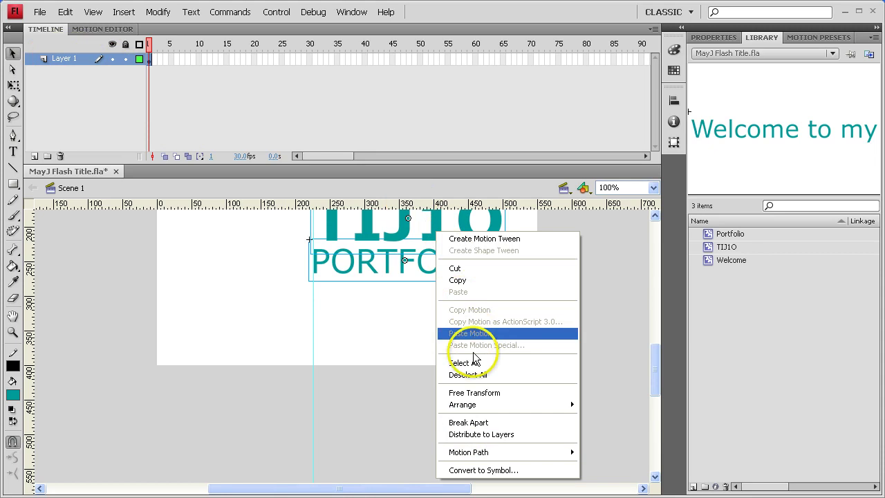
{"action": "left_click", "coordinate": [487, 434]}
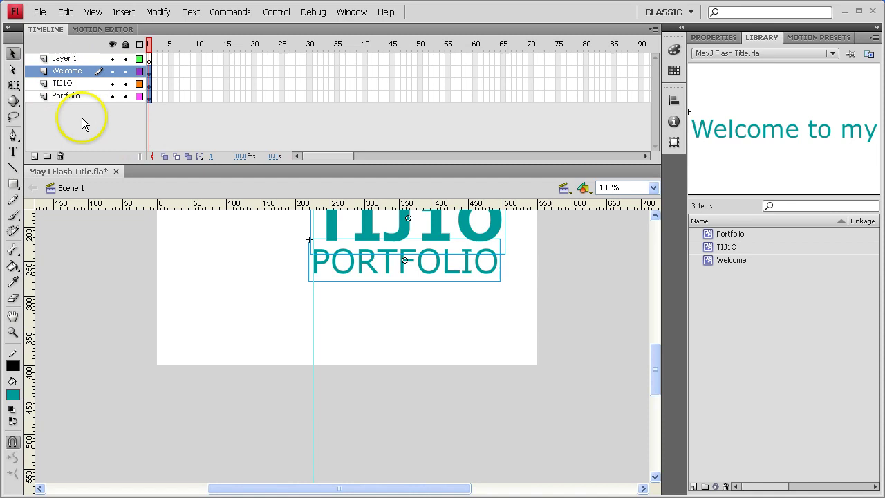
Step: Delete the empty Layer 1 from the timeline
{"action": "scroll", "coordinate": [264, 255], "scroll_direction": "up", "scroll_amount": 3}
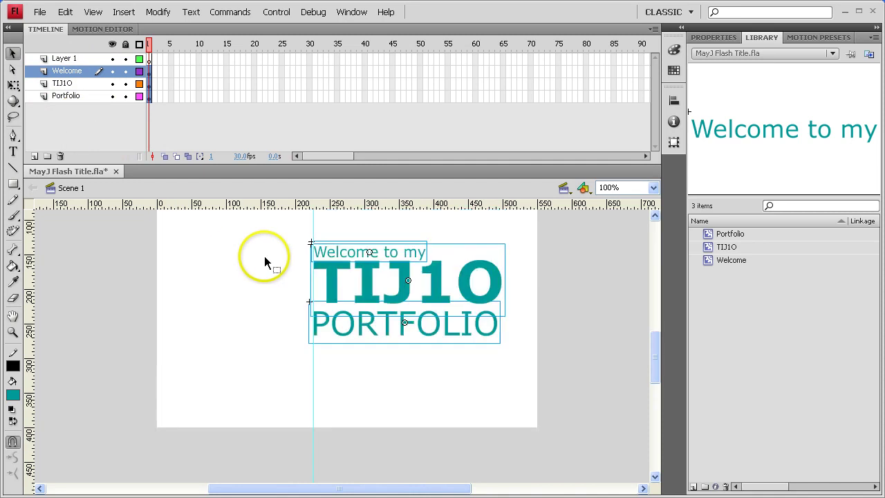
{"action": "left_click", "coordinate": [57, 59]}
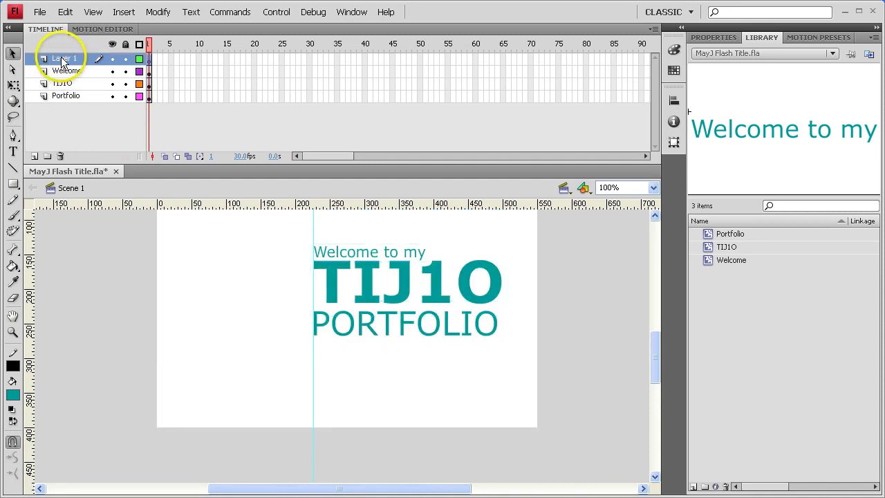
{"action": "left_click", "coordinate": [60, 157]}
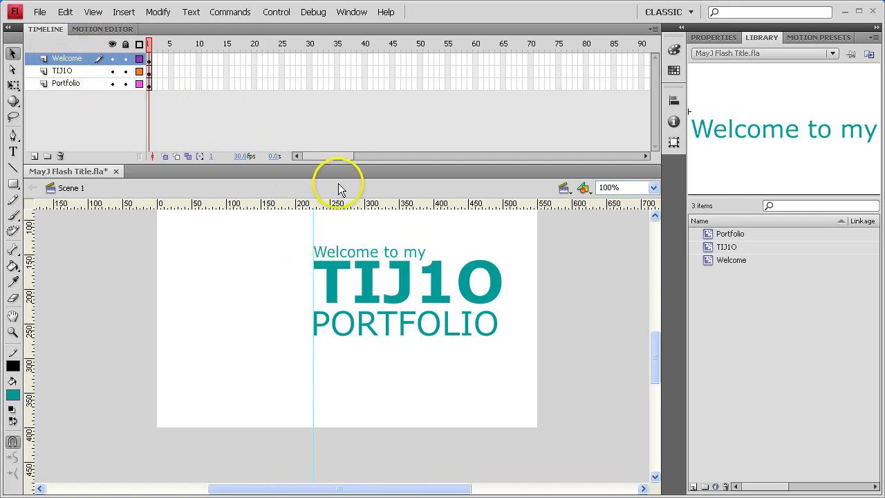
Step: Review the classic tweening rules on the flash web page and hide and reshow the Welcome, TIJ1O and Portfolio layers to check their contents
{"action": "key", "text": "alt+Tab"}
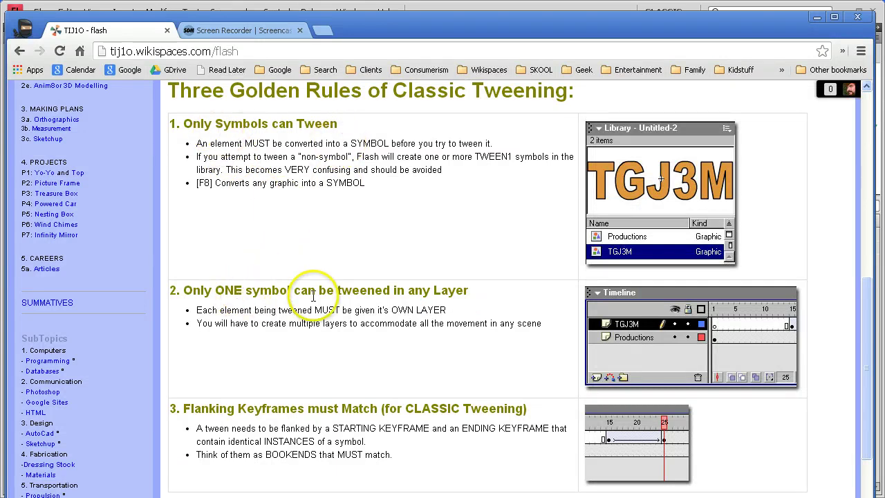
{"action": "key", "text": "alt+Tab"}
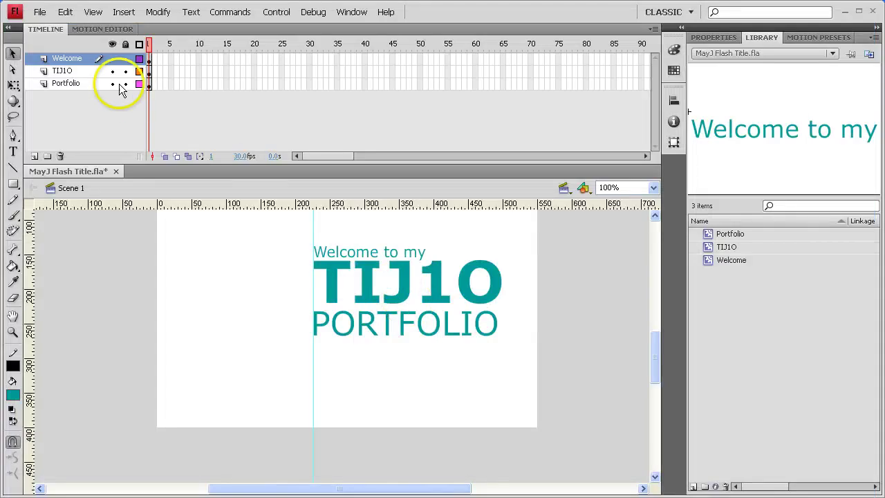
{"action": "left_click_drag", "start_coordinate": [113, 61], "coordinate": [113, 84]}
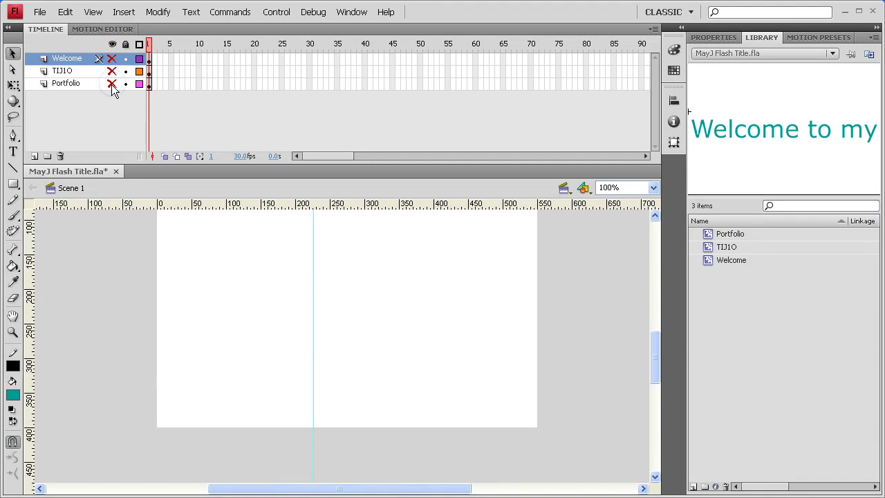
{"action": "left_click", "coordinate": [113, 61]}
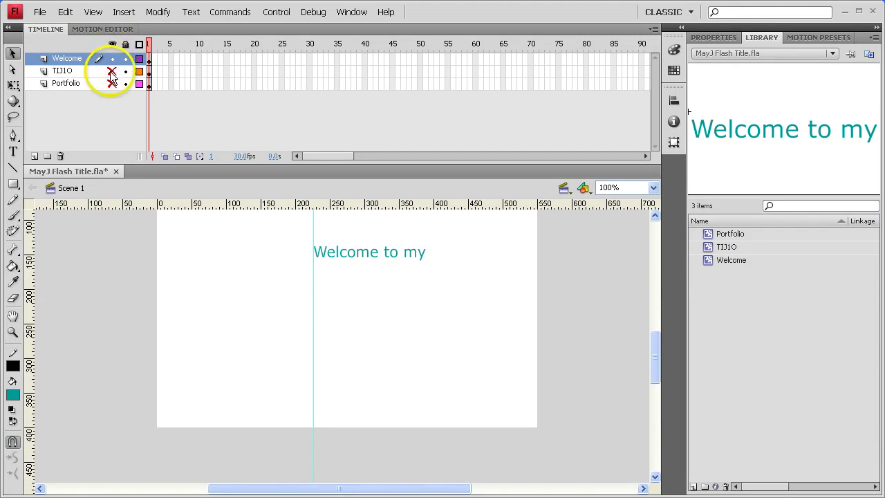
{"action": "left_click", "coordinate": [112, 71]}
{"action": "left_click", "coordinate": [111, 84]}
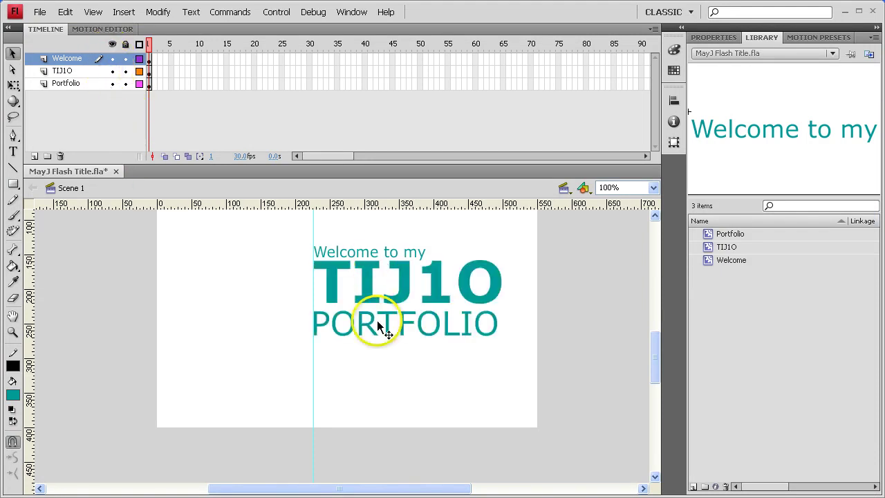
{"action": "key", "text": "alt+Tab"}
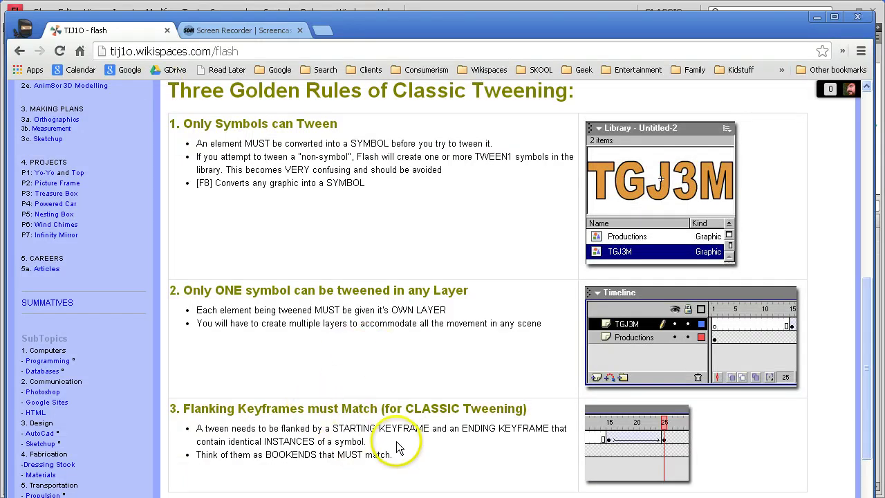
{"action": "key", "text": "alt+Tab"}
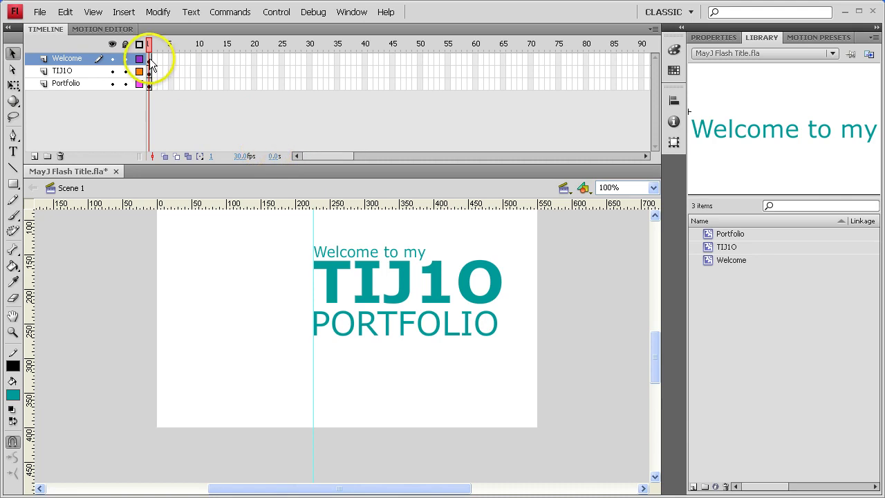
Step: Move the starting keyframes of the Welcome, TIJ1O and Portfolio layers together from frame 1 to frame 30 and scrub through the result
{"action": "left_click_drag", "start_coordinate": [150, 61], "coordinate": [148, 83]}
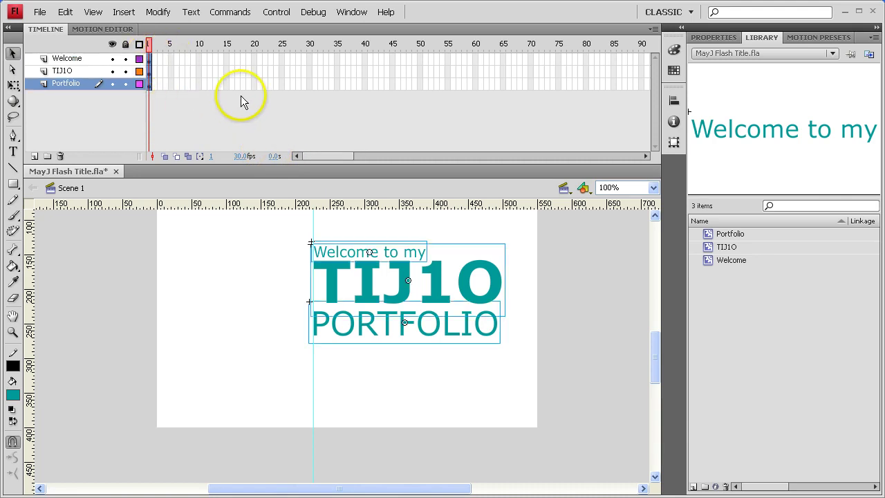
{"action": "left_click_drag", "start_coordinate": [152, 64], "coordinate": [312, 63]}
{"action": "left_click", "coordinate": [159, 60]}
{"action": "left_click", "coordinate": [149, 44]}
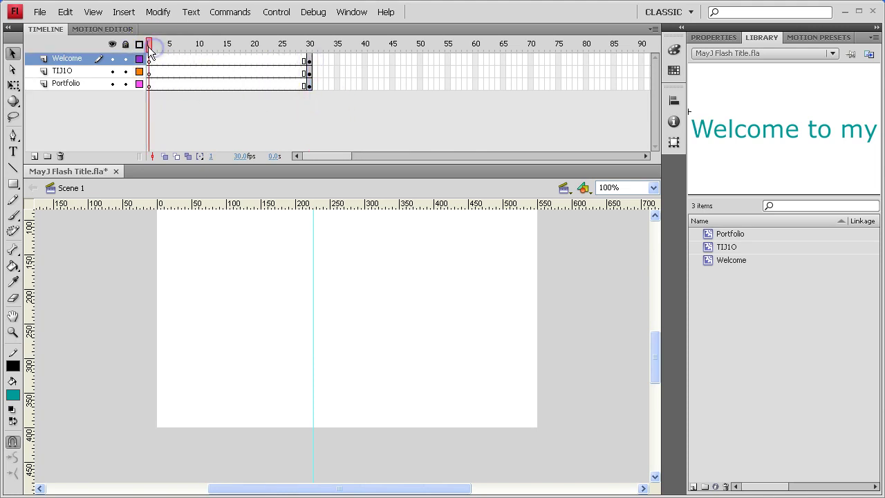
{"action": "left_click_drag", "start_coordinate": [152, 47], "coordinate": [204, 47]}
{"action": "left_click_drag", "start_coordinate": [151, 44], "coordinate": [309, 42]}
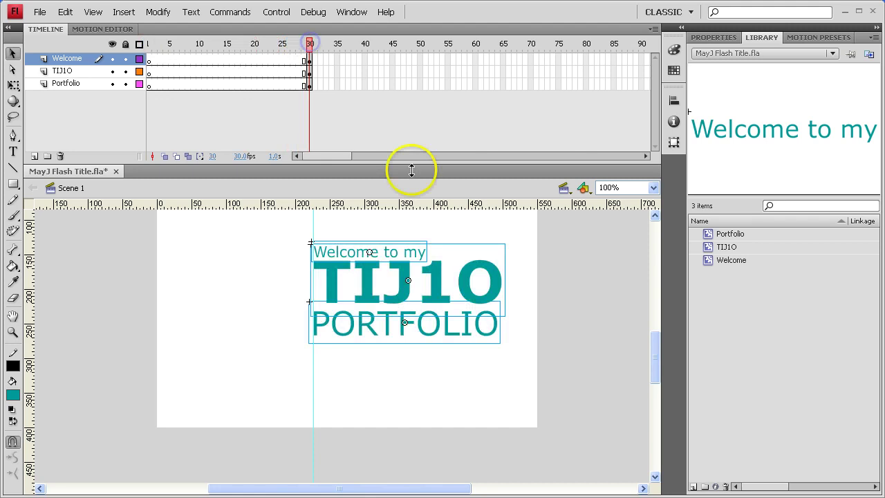
Step: Locate frame 50 across the layers and review the matching flanking keyframes rule on the flash web page
{"action": "scroll", "coordinate": [417, 281], "scroll_direction": "up", "scroll_amount": 3}
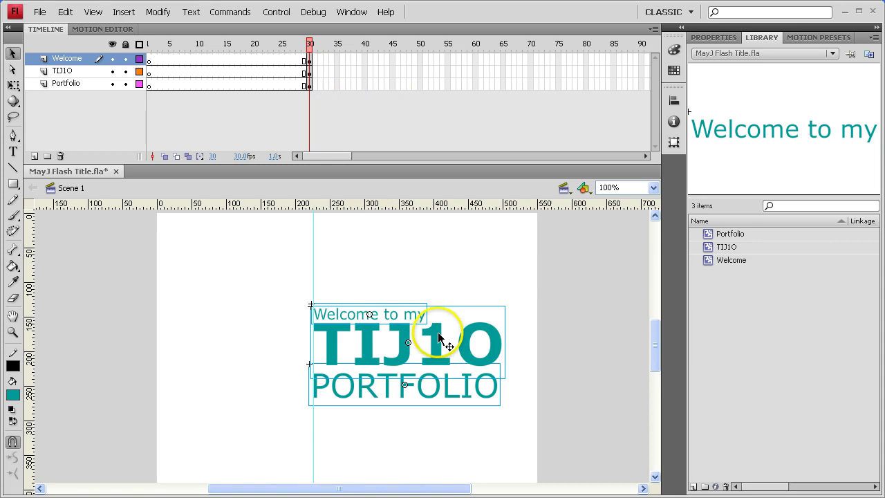
{"action": "left_click", "coordinate": [421, 58]}
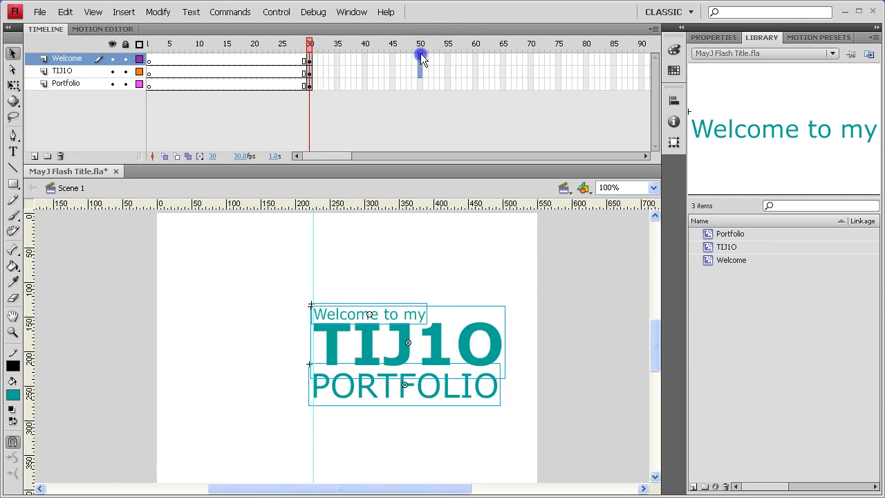
{"action": "left_click_drag", "start_coordinate": [420, 80], "coordinate": [420, 79]}
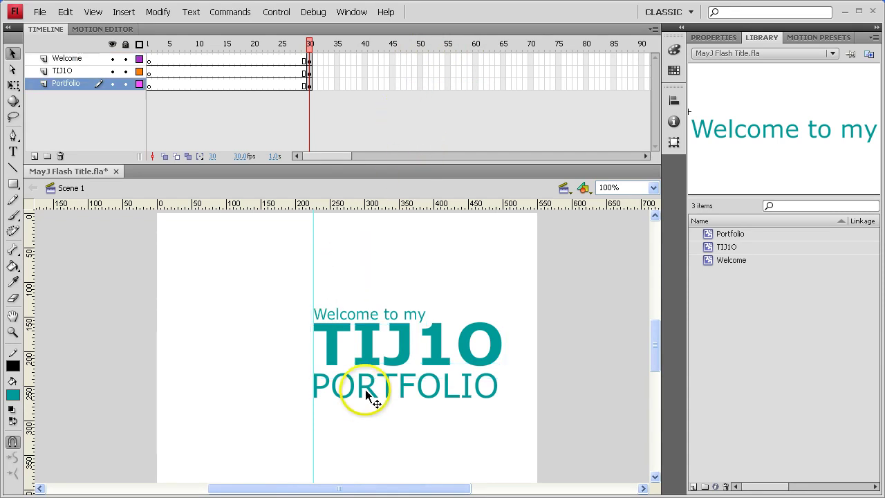
{"action": "key", "text": "alt+Tab"}
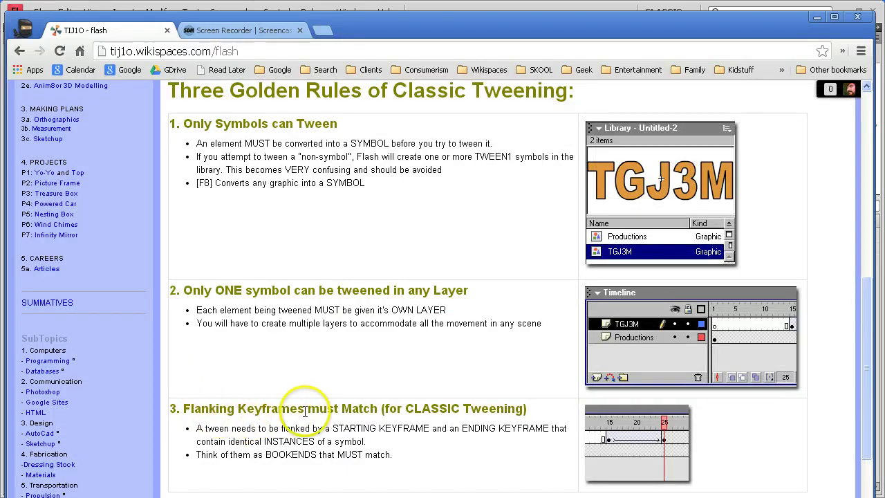
{"action": "key", "text": "alt+Tab"}
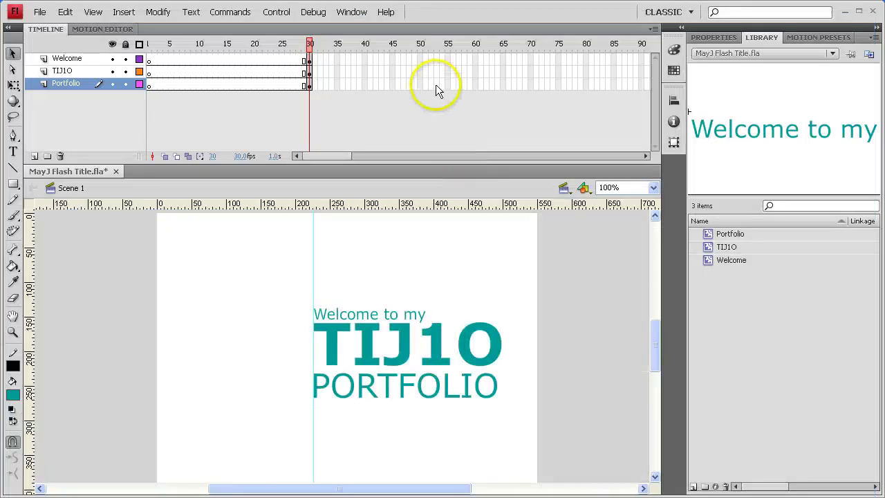
Step: Insert a keyframe at frame 50 of the Welcome layer and compare it with the keyframe at frame 30
{"action": "left_click", "coordinate": [419, 60]}
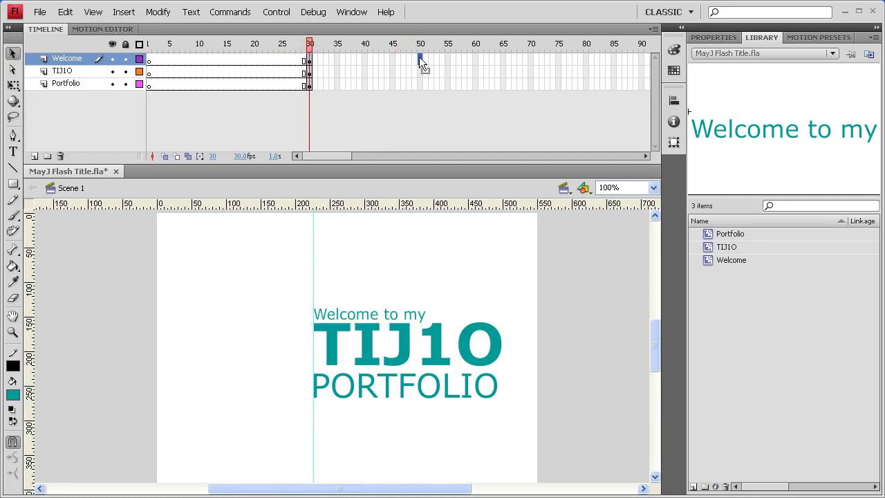
{"action": "left_click_drag", "start_coordinate": [420, 59], "coordinate": [420, 66]}
{"action": "key", "text": "F6"}
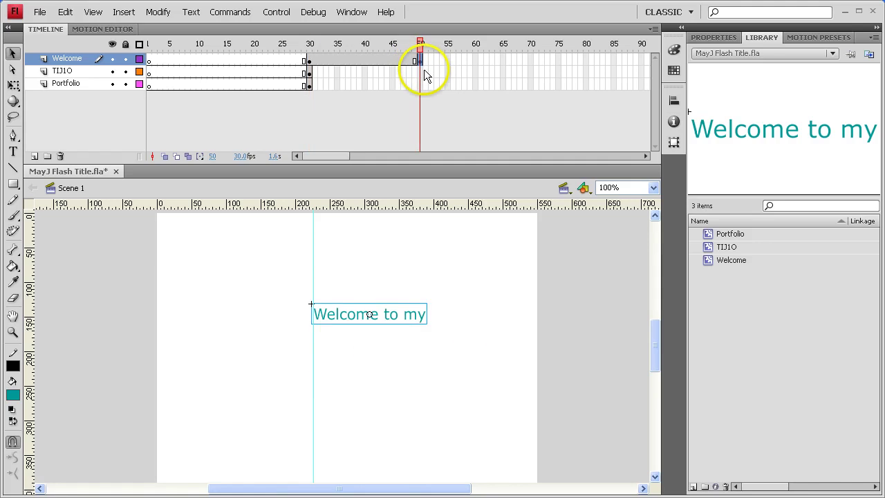
{"action": "left_click", "coordinate": [310, 60]}
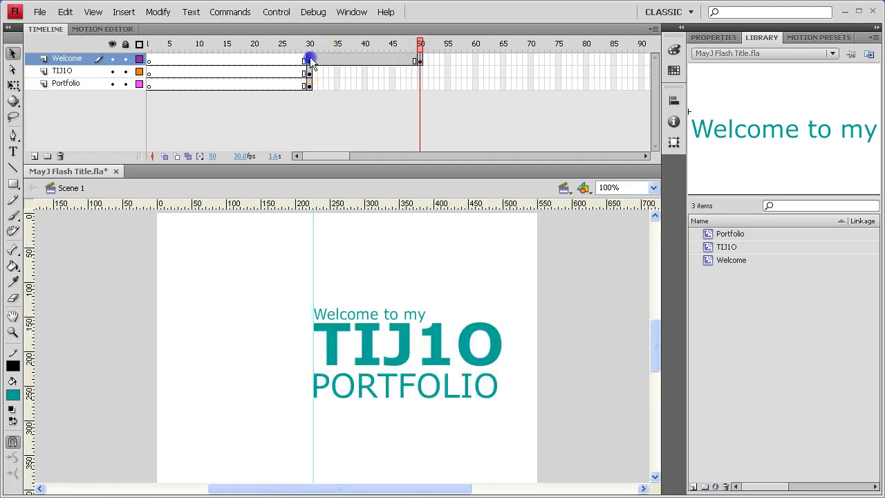
{"action": "left_click", "coordinate": [419, 61]}
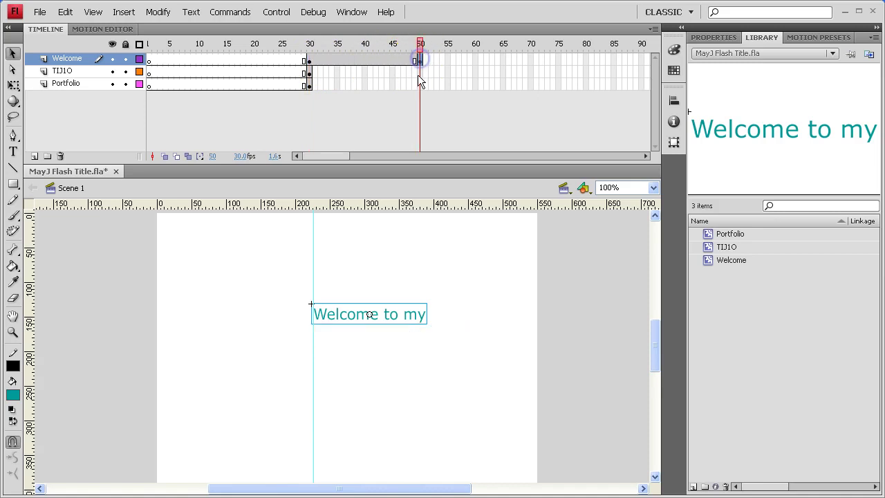
Step: At frame 30, move the "Welcome to my" symbol straight up until it sits just above the stage's upper edge
{"action": "left_click", "coordinate": [309, 61]}
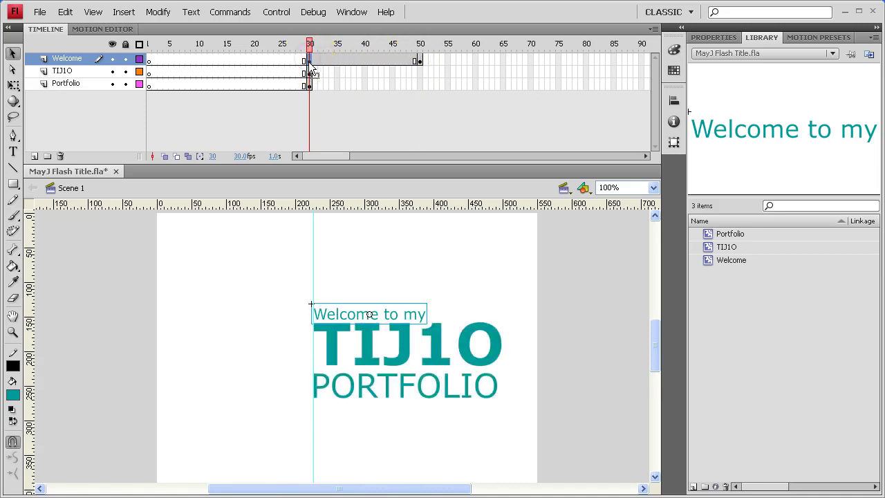
{"action": "left_click_drag", "start_coordinate": [309, 61], "coordinate": [369, 257]}
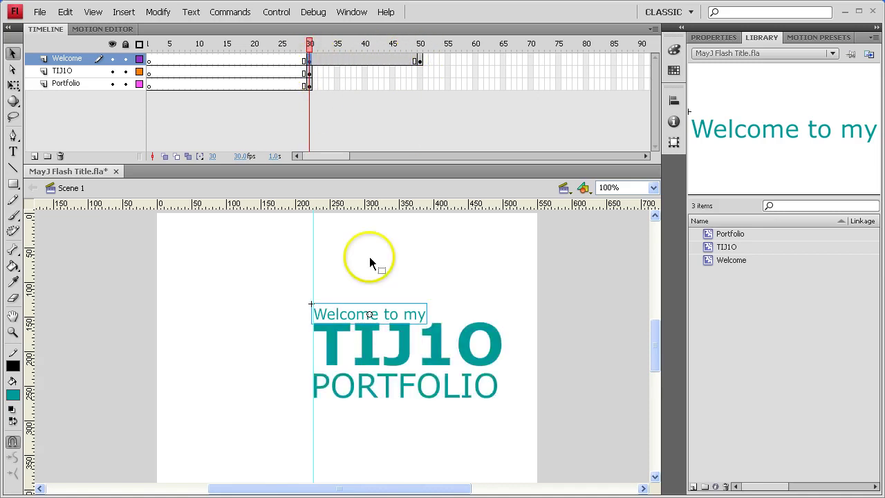
{"action": "left_click_drag", "start_coordinate": [363, 317], "coordinate": [360, 317]}
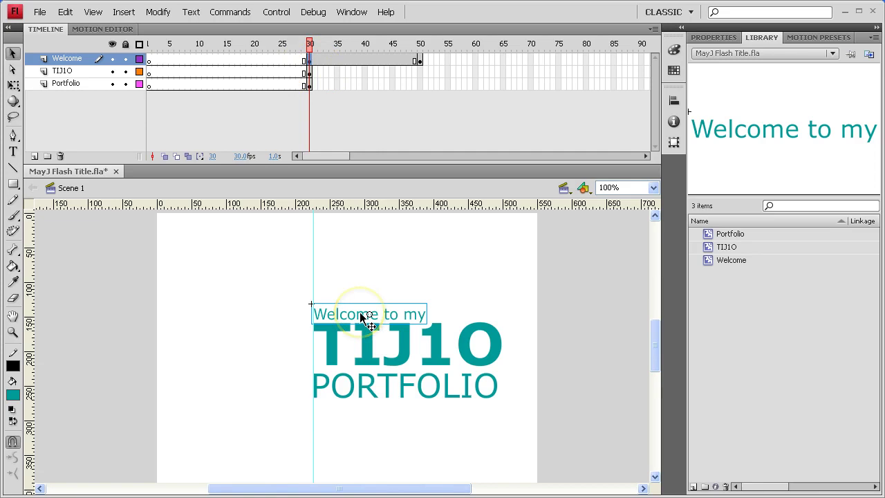
{"action": "key", "text": "shift+Up"}
{"action": "key", "text": "shift+Up"}
{"action": "key", "text": "shift+Up"}
{"action": "key", "text": "shift+Up"}
{"action": "key", "text": "shift+Up"}
{"action": "key", "text": "shift+Up"}
{"action": "key", "text": "shift+Up"}
{"action": "key", "text": "shift+Up"}
{"action": "key", "text": "shift+Up"}
{"action": "key", "text": "shift+Up"}
{"action": "key", "text": "shift+Up"}
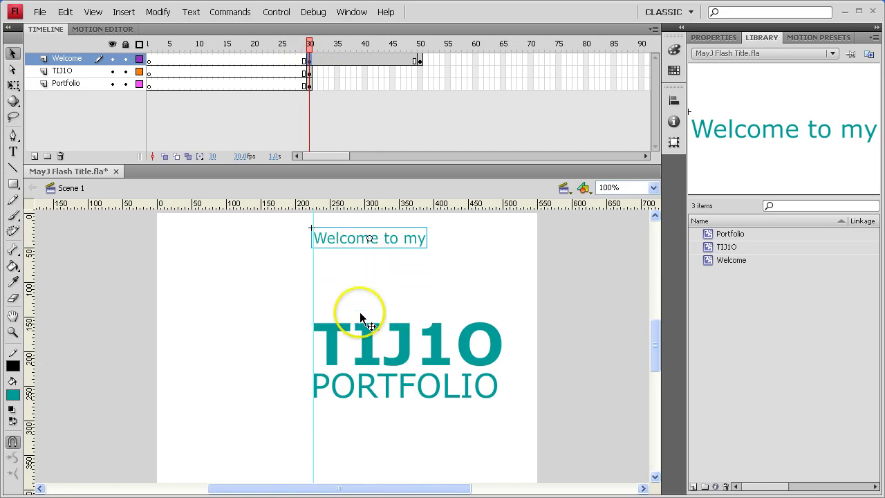
{"action": "key", "text": "Up"}
{"action": "key", "text": "Up"}
{"action": "key", "text": "Up"}
{"action": "key", "text": "Up"}
{"action": "key", "text": "Up"}
{"action": "key", "text": "Up"}
{"action": "key", "text": "Up"}
{"action": "key", "text": "Up"}
{"action": "key", "text": "Up"}
{"action": "key", "text": "Up"}
{"action": "key", "text": "Up"}
{"action": "key", "text": "Up"}
{"action": "key", "text": "Up"}
{"action": "key", "text": "Up"}
{"action": "key", "text": "Up"}
{"action": "key", "text": "Up"}
{"action": "key", "text": "Up"}
{"action": "key", "text": "Up"}
{"action": "key", "text": "Up"}
{"action": "key", "text": "Up"}
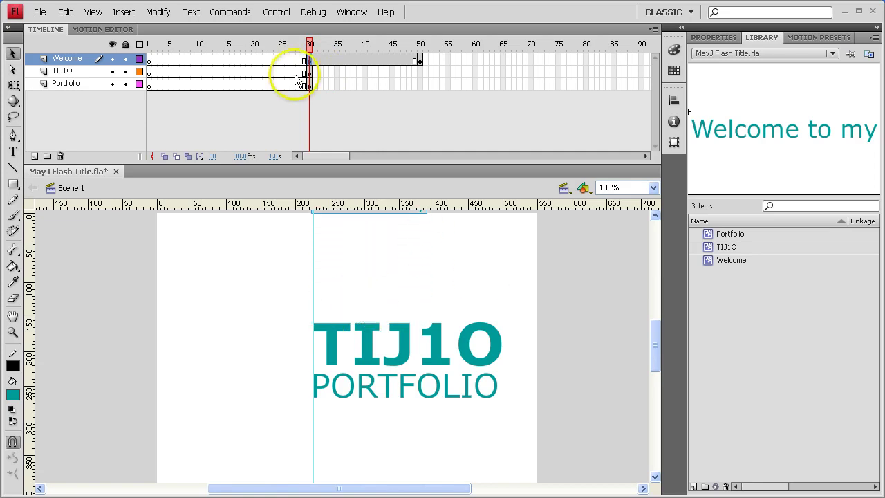
Step: Create a classic tween between the frame 30 and frame 50 keyframes of the Welcome layer
{"action": "key", "text": "Return"}
{"action": "left_click_drag", "start_coordinate": [311, 44], "coordinate": [332, 44]}
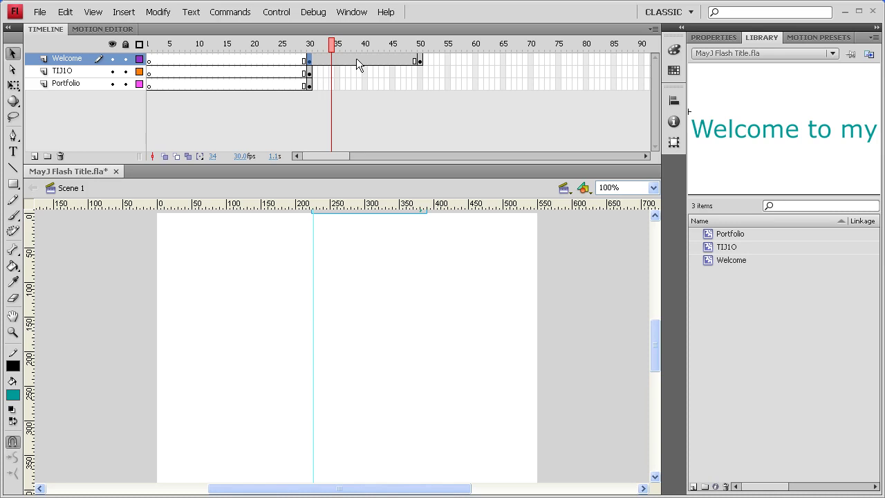
{"action": "right_click", "coordinate": [357, 60]}
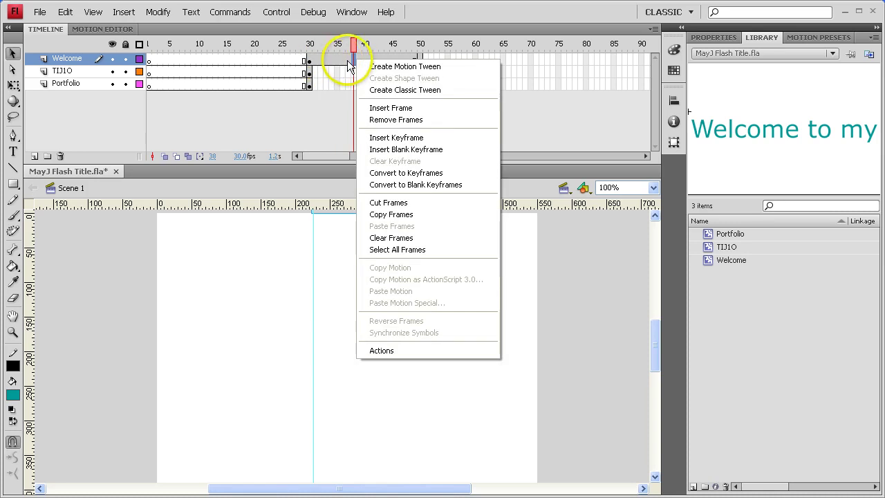
{"action": "left_click", "coordinate": [414, 89]}
Step: Rewind to frame 30 and play back the Welcome layer's drop-in animation
{"action": "left_click_drag", "start_coordinate": [354, 44], "coordinate": [315, 43]}
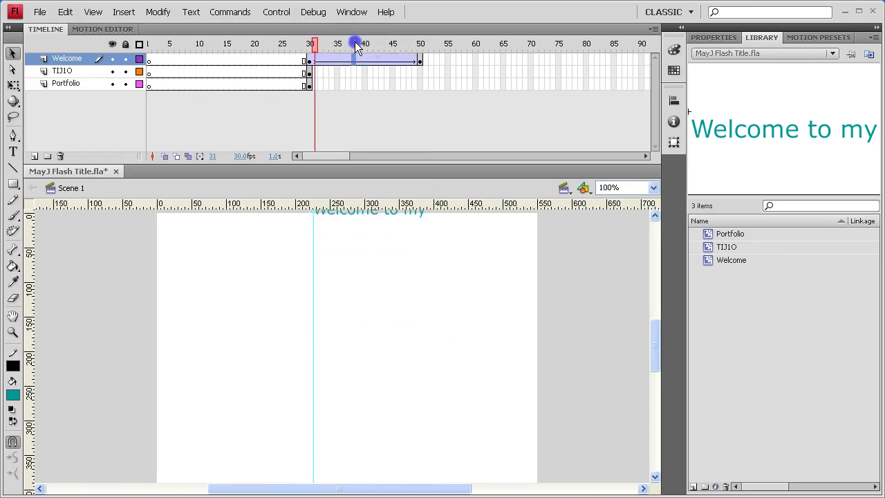
{"action": "key", "text": "Return"}
{"action": "left_click_drag", "start_coordinate": [422, 44], "coordinate": [314, 36]}
{"action": "left_click", "coordinate": [310, 39]}
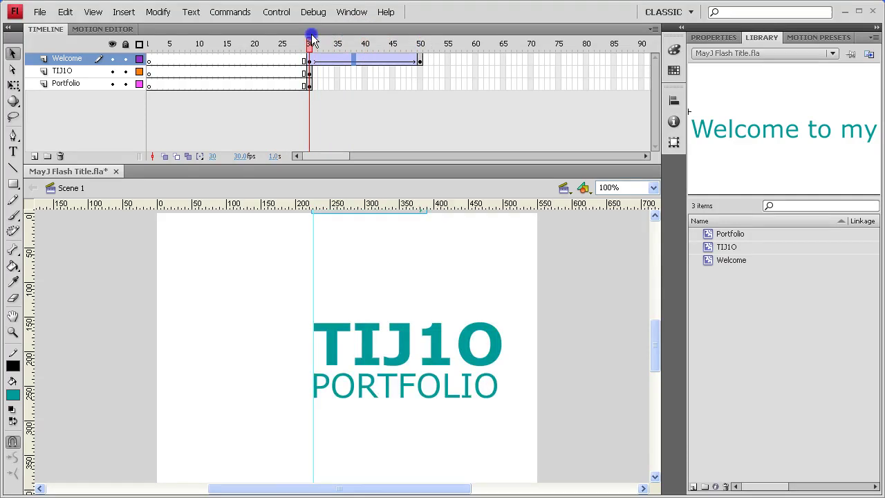
{"action": "key", "text": "Return"}
Step: Insert a keyframe at frame 50 of the TIJ1O layer
{"action": "left_click", "coordinate": [353, 73]}
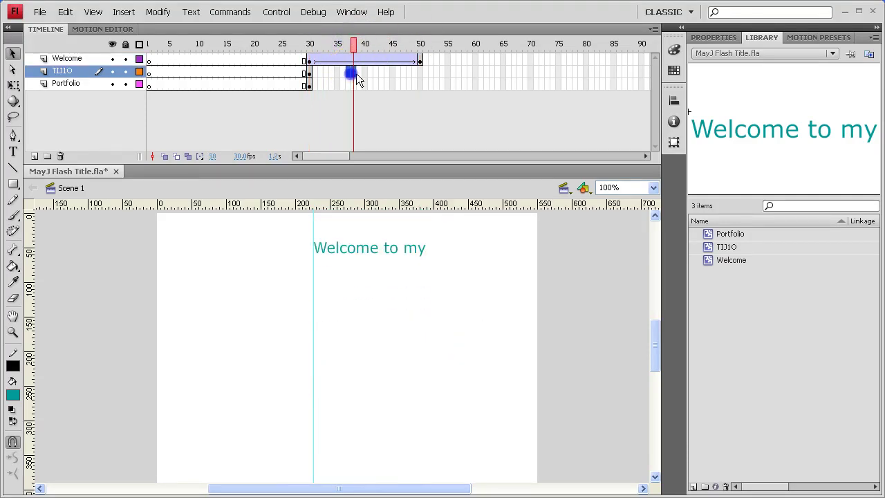
{"action": "left_click", "coordinate": [322, 84]}
{"action": "left_click", "coordinate": [311, 83]}
{"action": "left_click", "coordinate": [309, 73]}
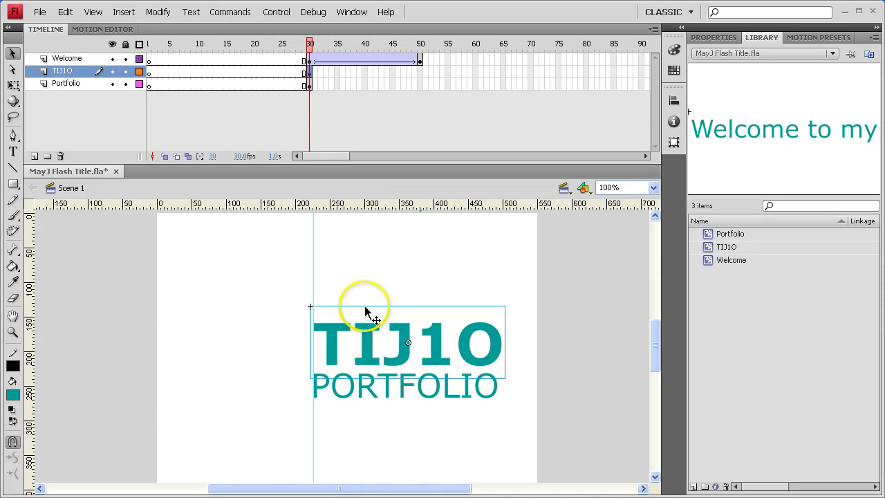
{"action": "left_click", "coordinate": [420, 72]}
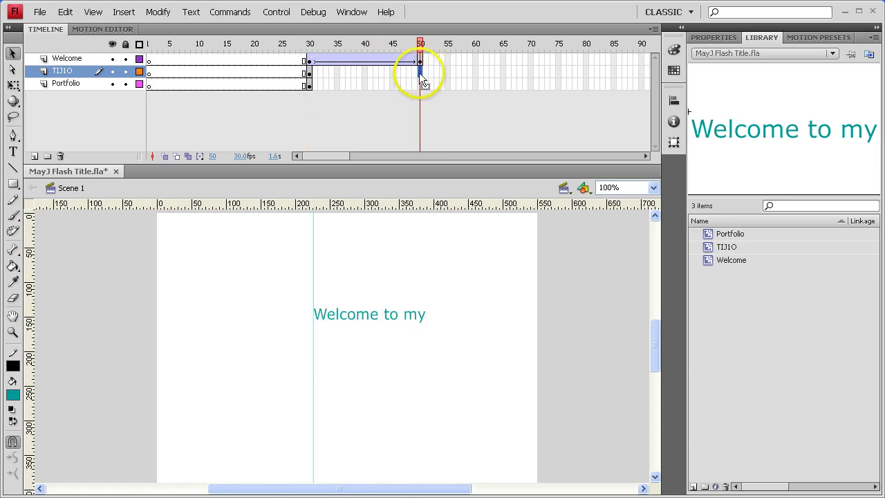
{"action": "key", "text": "F6"}
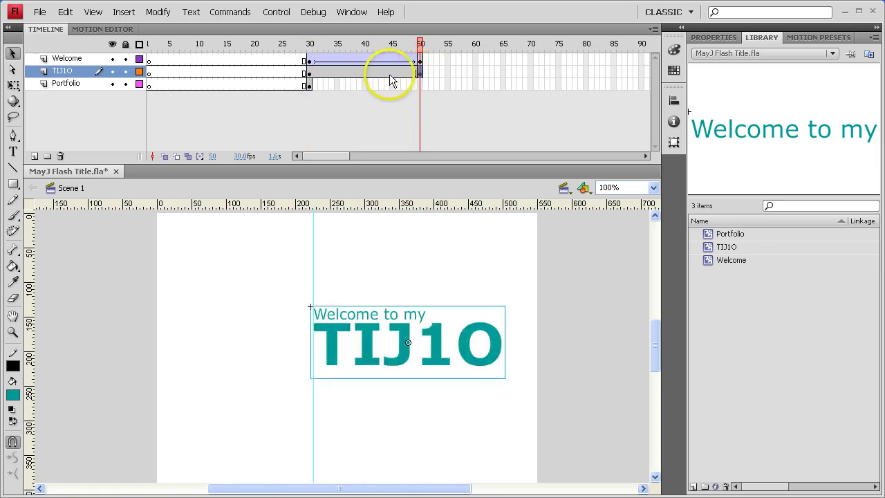
Step: Create a classic tween between frames 30 and 50 of the TIJ1O layer, and at frame 30 move the symbol straight right off the stage
{"action": "right_click", "coordinate": [373, 73]}
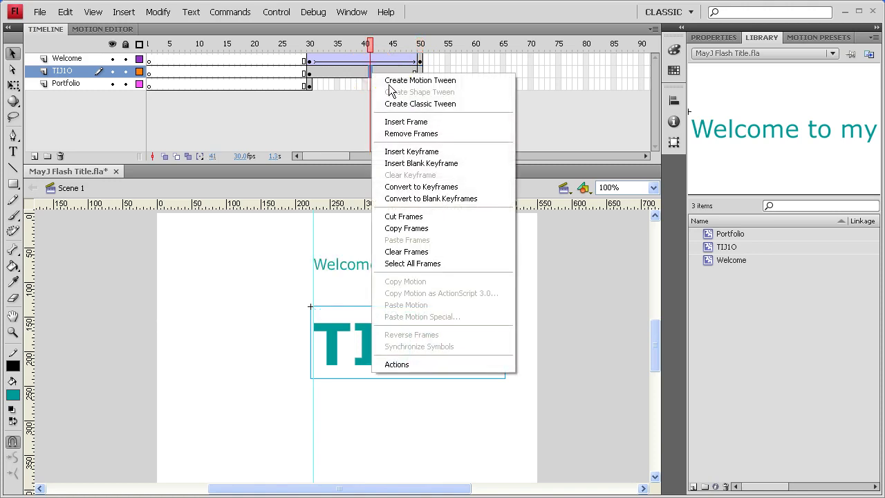
{"action": "left_click", "coordinate": [399, 105]}
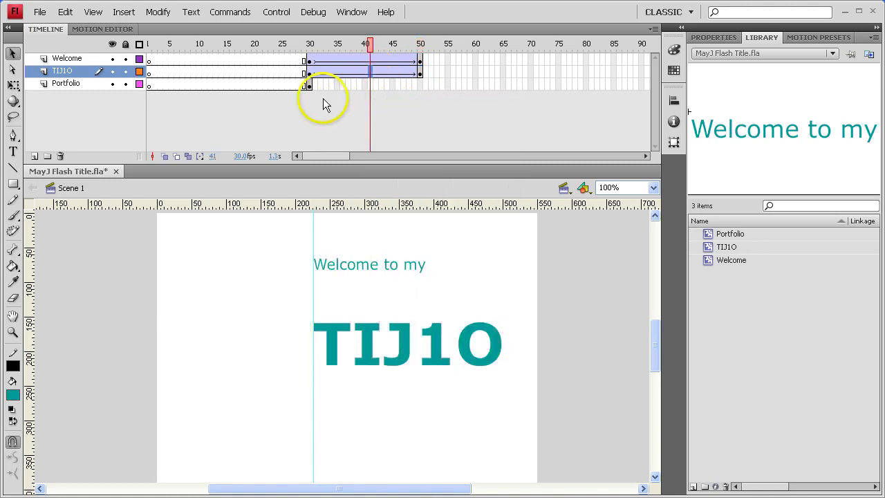
{"action": "left_click", "coordinate": [310, 74]}
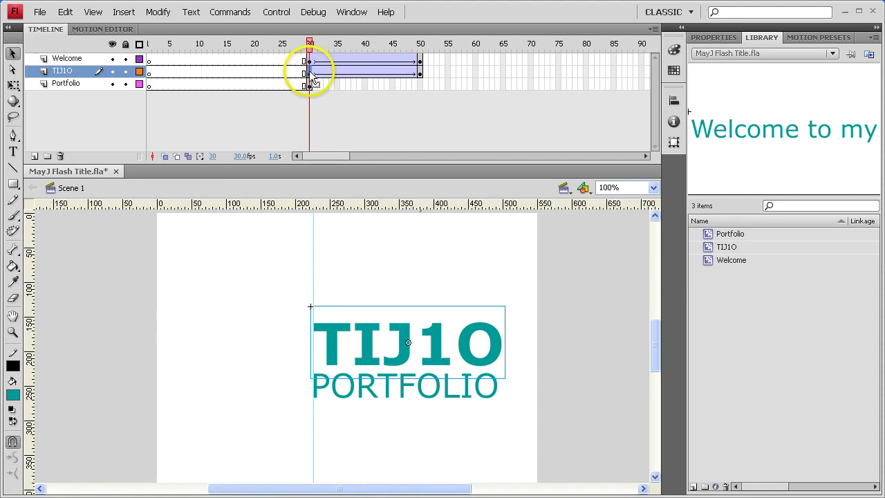
{"action": "left_click", "coordinate": [460, 324]}
{"action": "left_click_drag", "start_coordinate": [346, 352], "coordinate": [564, 351]}
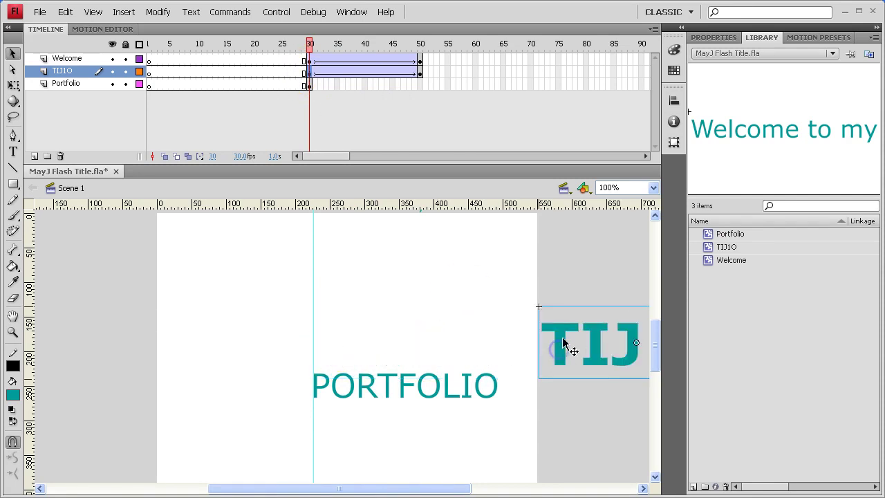
Step: Insert a keyframe at frame 50 of the Portfolio layer and create a classic tween between it and the frame 30 keyframe
{"action": "left_click", "coordinate": [325, 86]}
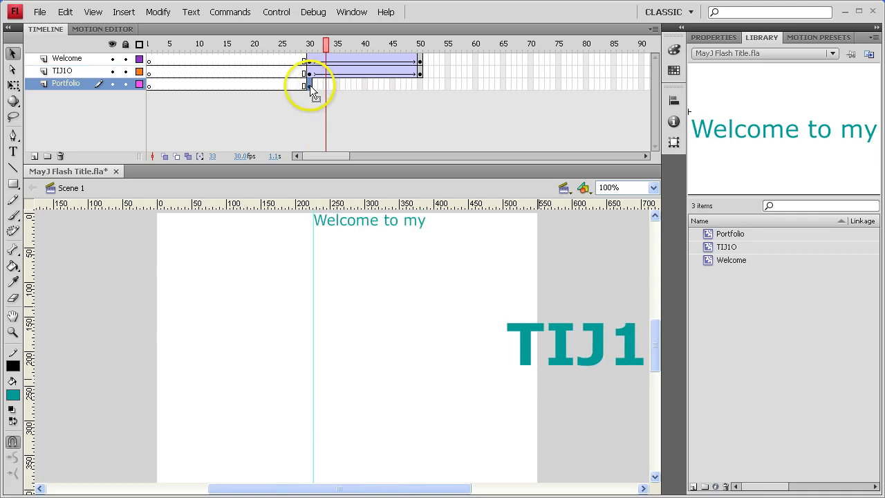
{"action": "left_click", "coordinate": [309, 86]}
{"action": "left_click", "coordinate": [421, 86]}
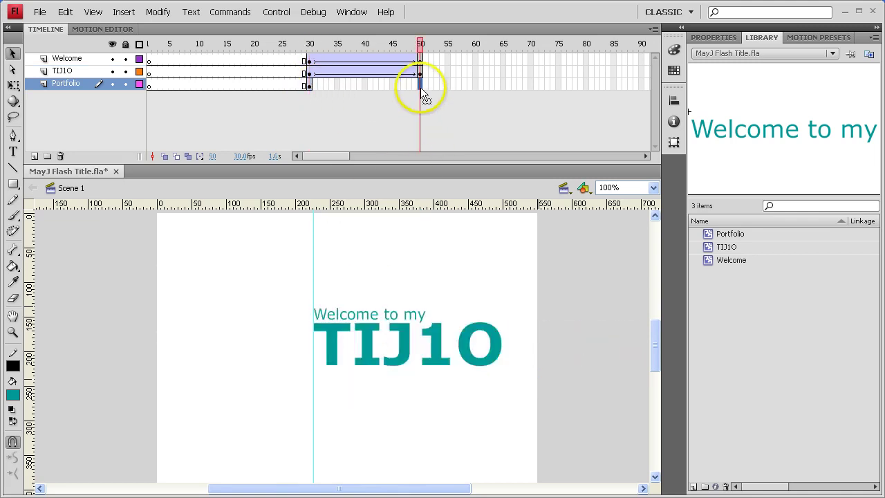
{"action": "key", "text": "F6"}
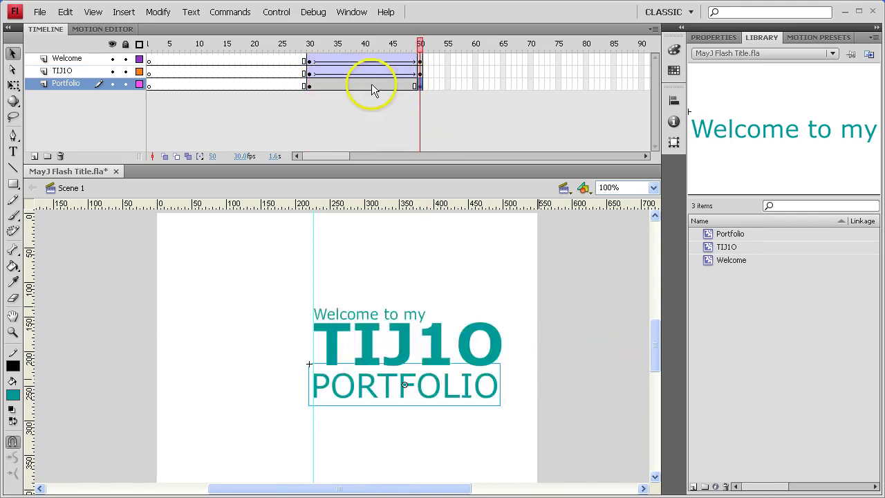
{"action": "right_click", "coordinate": [371, 84]}
{"action": "left_click", "coordinate": [410, 117]}
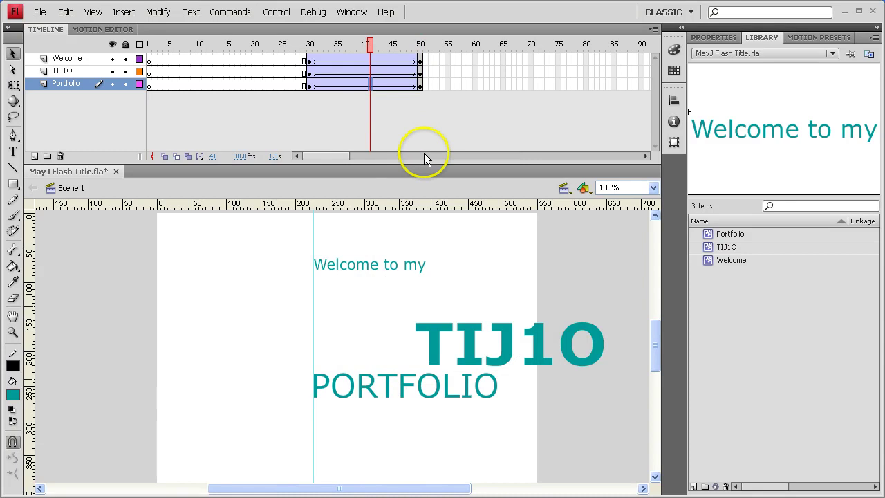
{"action": "left_click", "coordinate": [370, 386]}
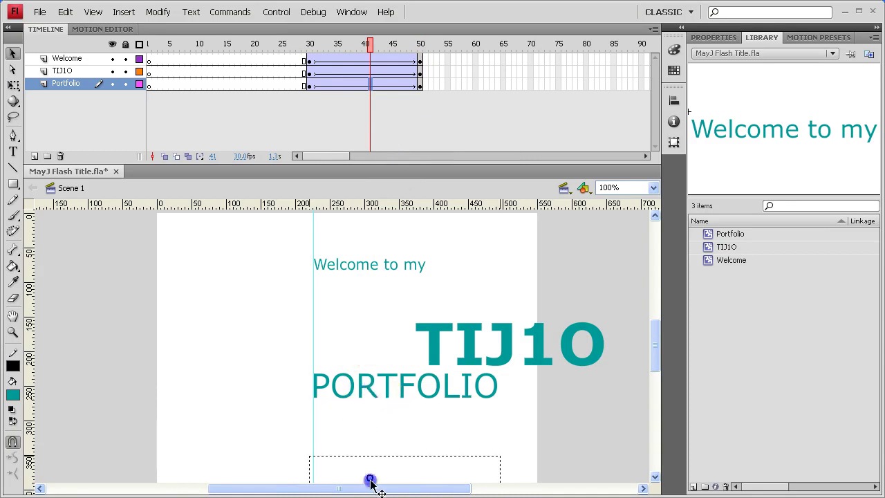
{"action": "left_click_drag", "start_coordinate": [372, 483], "coordinate": [374, 484]}
{"action": "key", "text": "shift+Down"}
{"action": "key", "text": "shift+Down"}
{"action": "key", "text": "shift+Down"}
{"action": "key", "text": "shift+Down"}
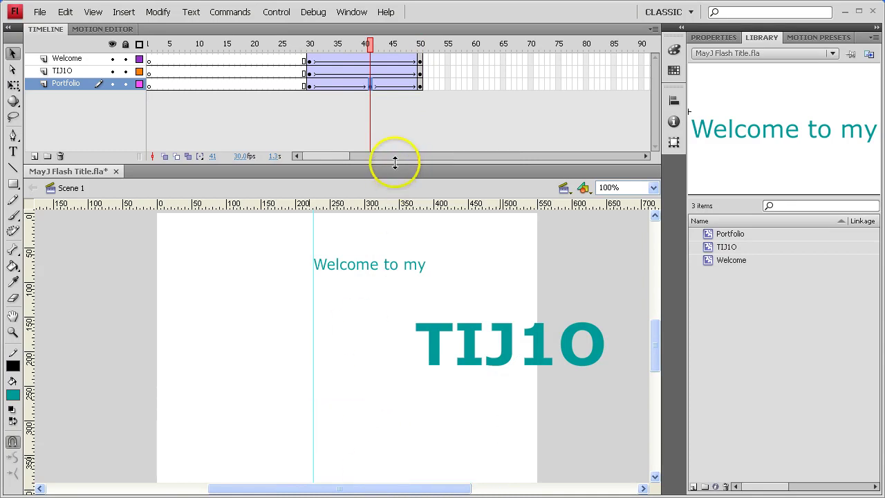
{"action": "left_click_drag", "start_coordinate": [369, 44], "coordinate": [336, 43]}
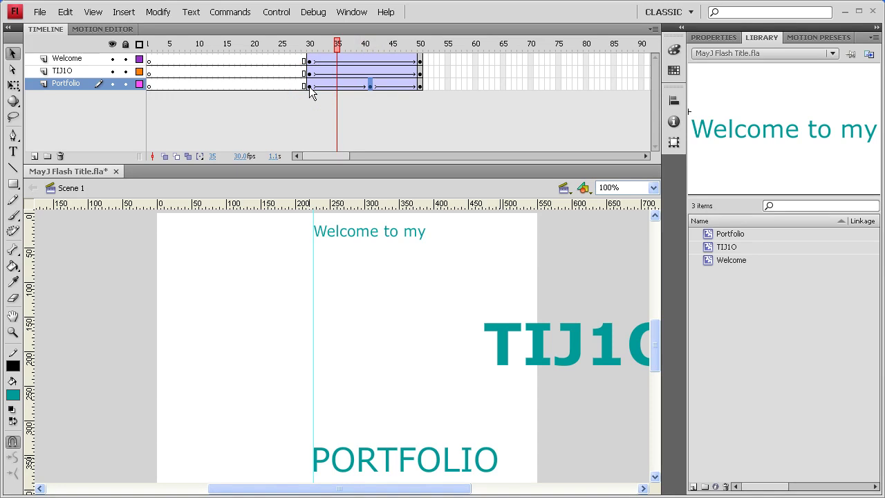
{"action": "left_click", "coordinate": [370, 85]}
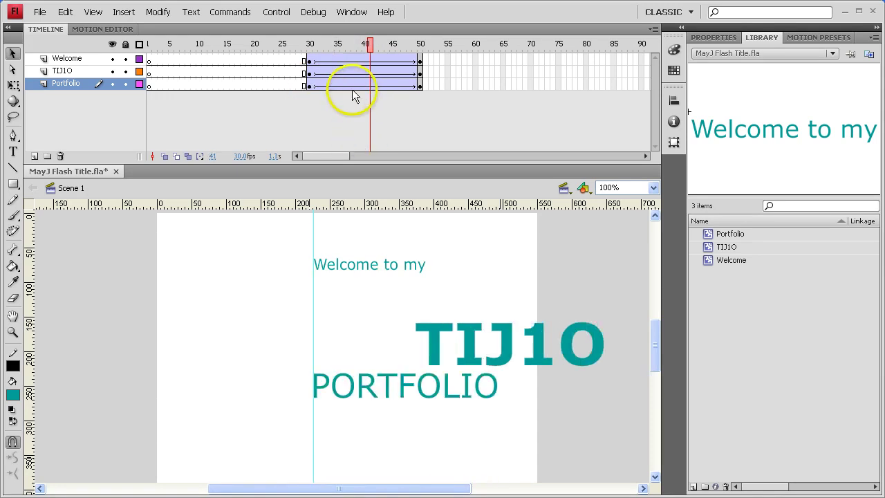
Step: At frame 30 of the Portfolio layer, move the PORTFOLIO symbol straight down until it is completely below the stage's lower edge
{"action": "left_click", "coordinate": [307, 83]}
{"action": "left_click", "coordinate": [309, 84]}
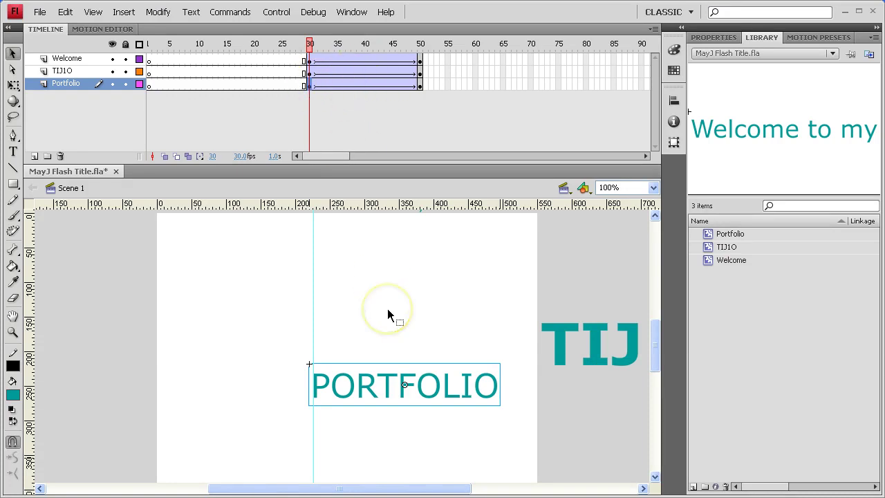
{"action": "key", "text": "shift+Down"}
{"action": "key", "text": "shift+Down"}
{"action": "key", "text": "shift+Down"}
{"action": "key", "text": "shift+Down"}
{"action": "key", "text": "shift+Down"}
{"action": "key", "text": "shift+Down"}
{"action": "key", "text": "shift+Down"}
{"action": "key", "text": "shift+Down"}
{"action": "key", "text": "shift+Down"}
{"action": "key", "text": "shift+Down"}
{"action": "key", "text": "shift+Down"}
{"action": "key", "text": "shift+Down"}
{"action": "key", "text": "shift+Down"}
{"action": "key", "text": "shift+Down"}
{"action": "key", "text": "shift+Down"}
{"action": "key", "text": "shift+Down"}
{"action": "key", "text": "shift+Down"}
{"action": "key", "text": "shift+Down"}
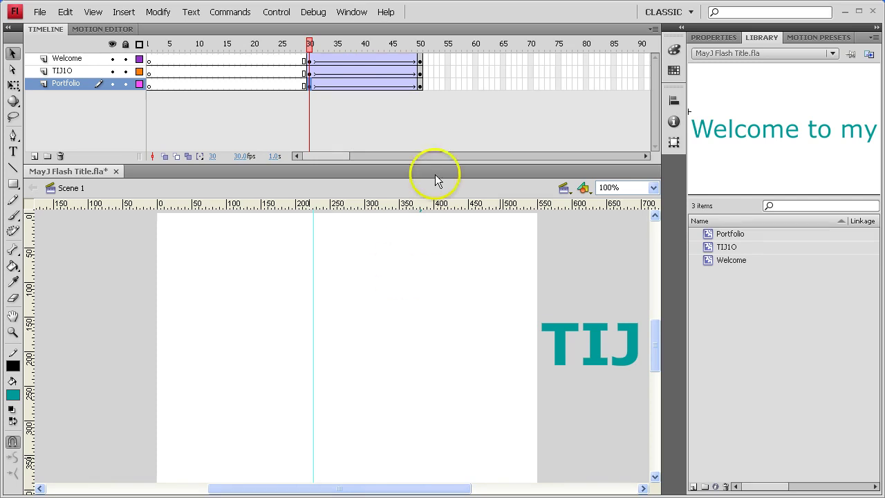
Step: Test the movie to preview the three title words animating into place, and close the preview
{"action": "key", "text": "ctrl+Return"}
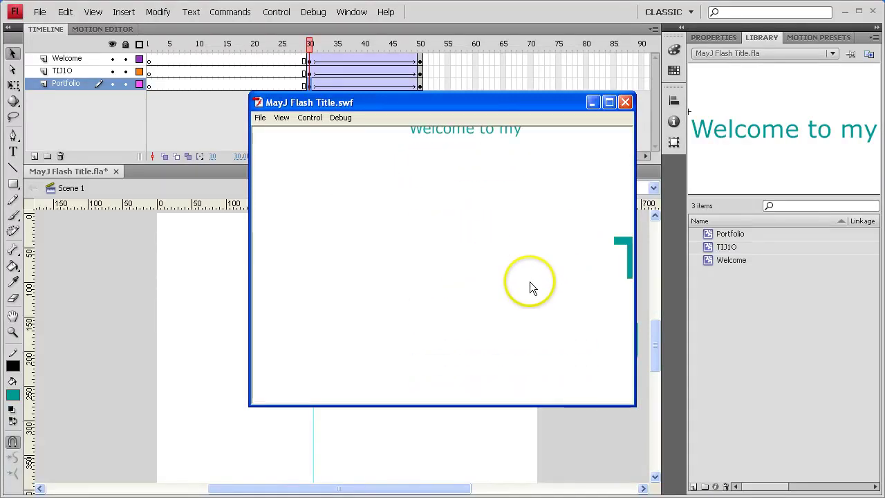
{"action": "left_click", "coordinate": [625, 102]}
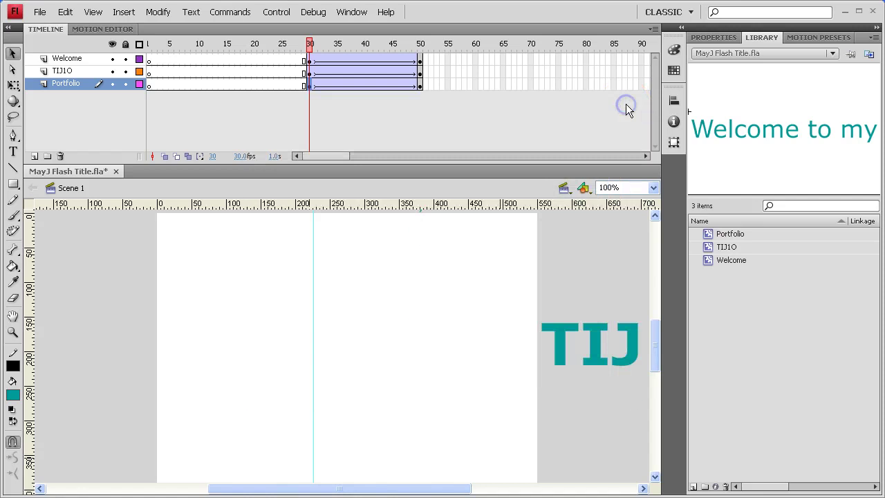
Step: Extend the Welcome, TIJ1O and Portfolio layers to frame 90 with regular frames so the finished title stays on screen
{"action": "left_click", "coordinate": [424, 61]}
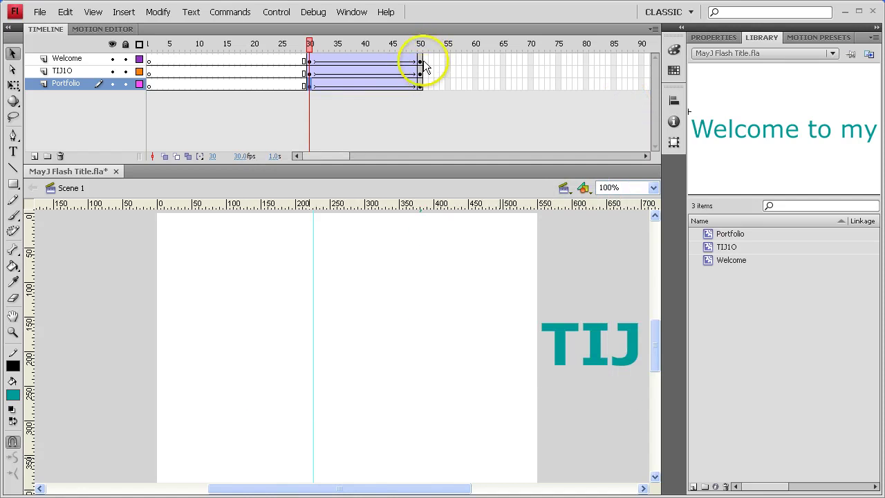
{"action": "left_click", "coordinate": [642, 59]}
{"action": "left_click_drag", "start_coordinate": [642, 57], "coordinate": [640, 83]}
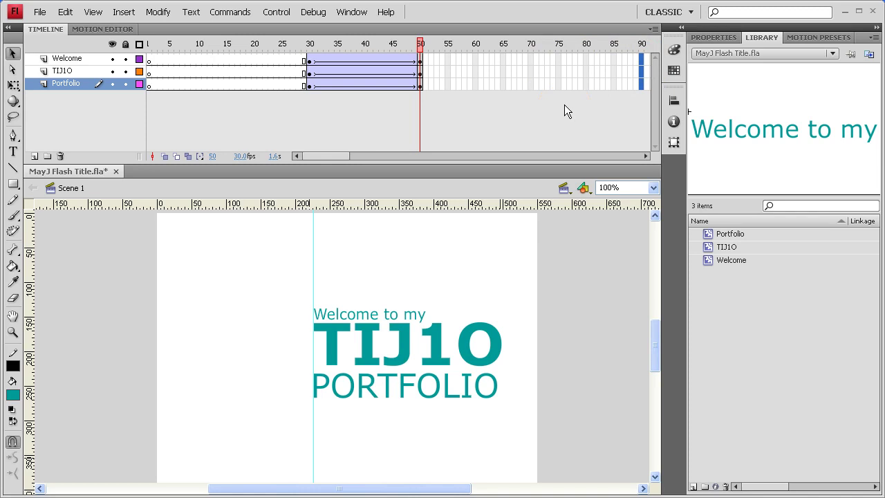
{"action": "key", "text": "F5"}
Step: Scrub the playhead through the tweens and the hold up to frame 90, and test the movie
{"action": "left_click", "coordinate": [461, 44]}
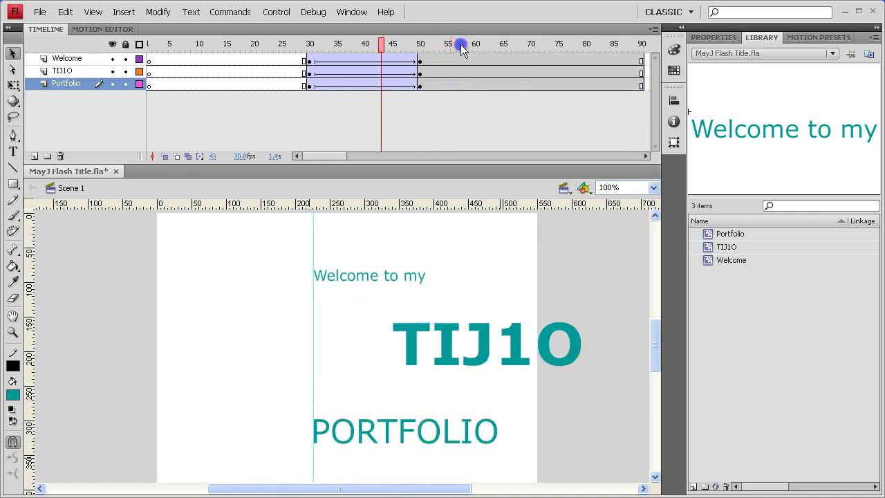
{"action": "left_click_drag", "start_coordinate": [461, 45], "coordinate": [310, 40]}
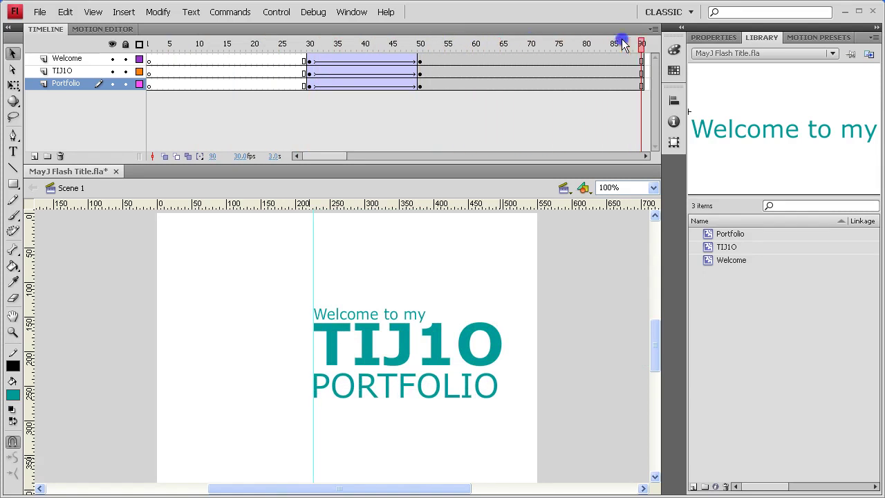
{"action": "key", "text": "ctrl+Return"}
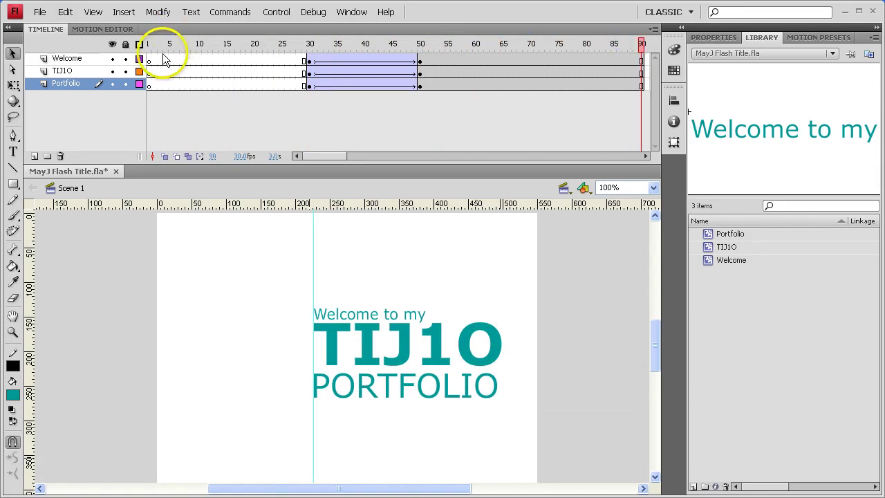